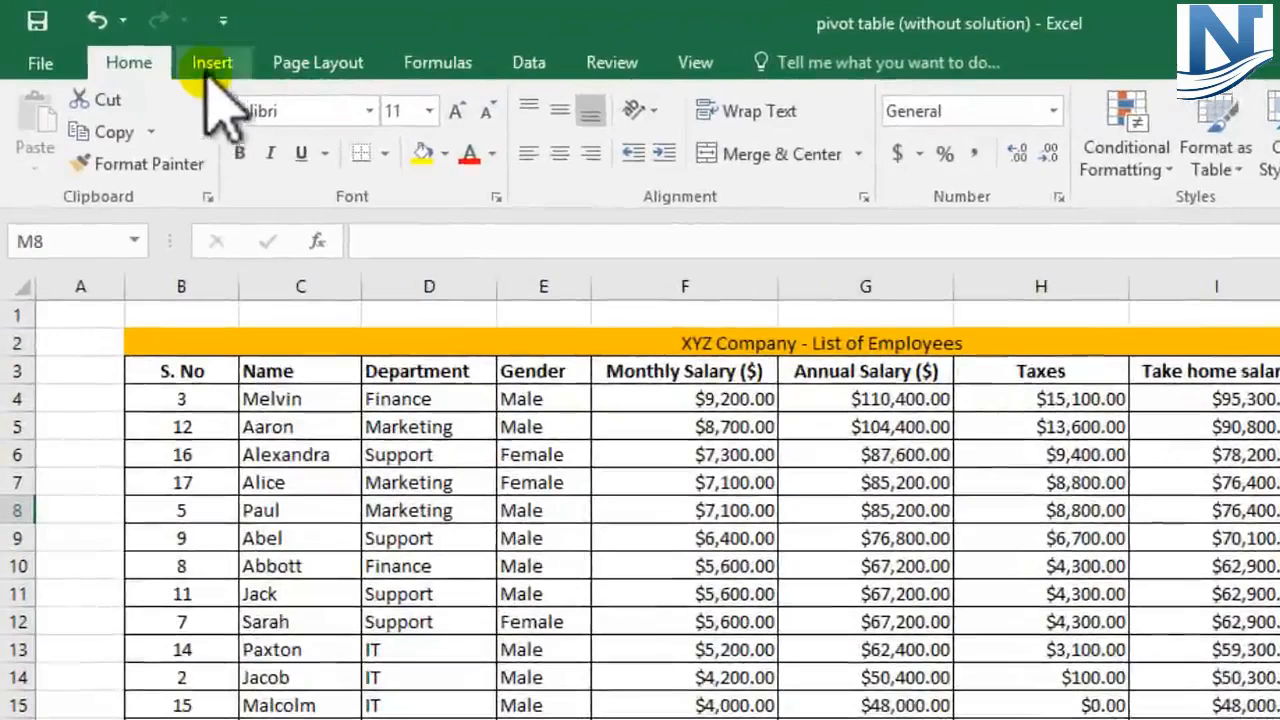
Step: Create a PivotTable from the employee table in B3:J22, placed on a new worksheet
{"action": "left_click", "coordinate": [208, 72]}
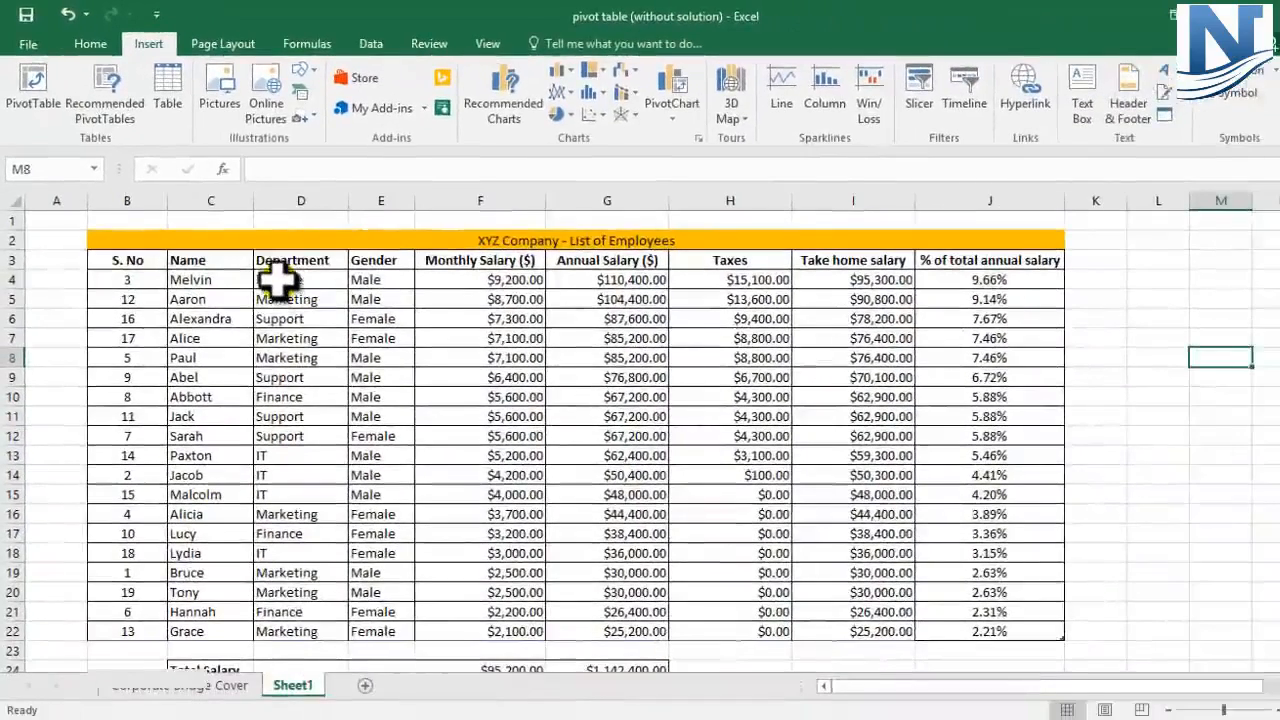
{"action": "left_click", "coordinate": [135, 262]}
{"action": "left_click_drag", "start_coordinate": [135, 262], "coordinate": [1014, 634]}
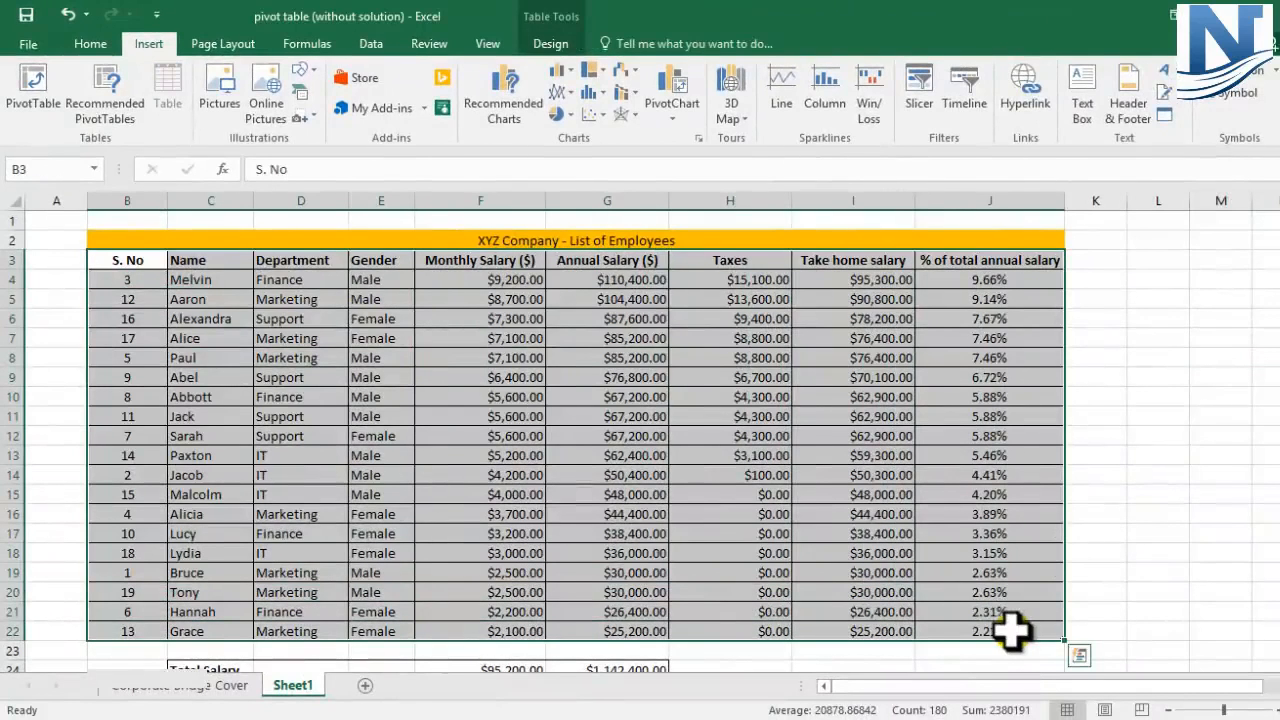
{"action": "left_click", "coordinate": [30, 78]}
{"action": "left_click_drag", "start_coordinate": [200, 268], "coordinate": [611, 202]}
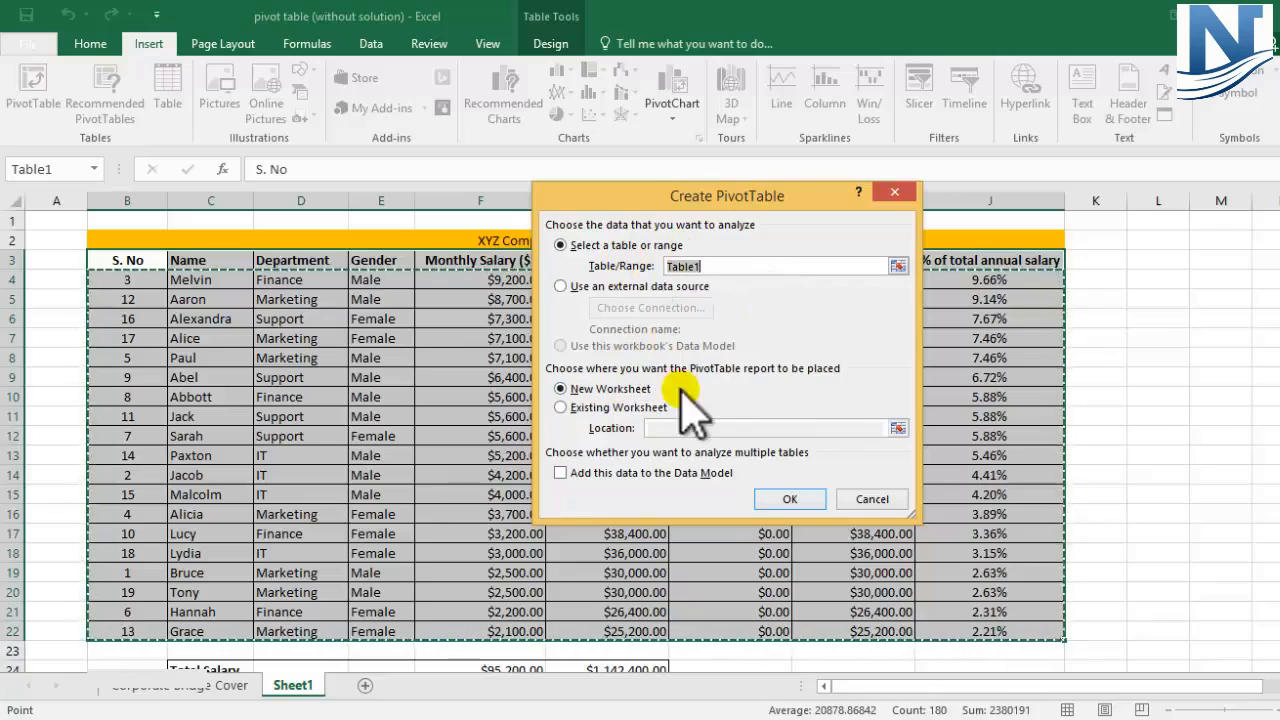
{"action": "left_click", "coordinate": [785, 500]}
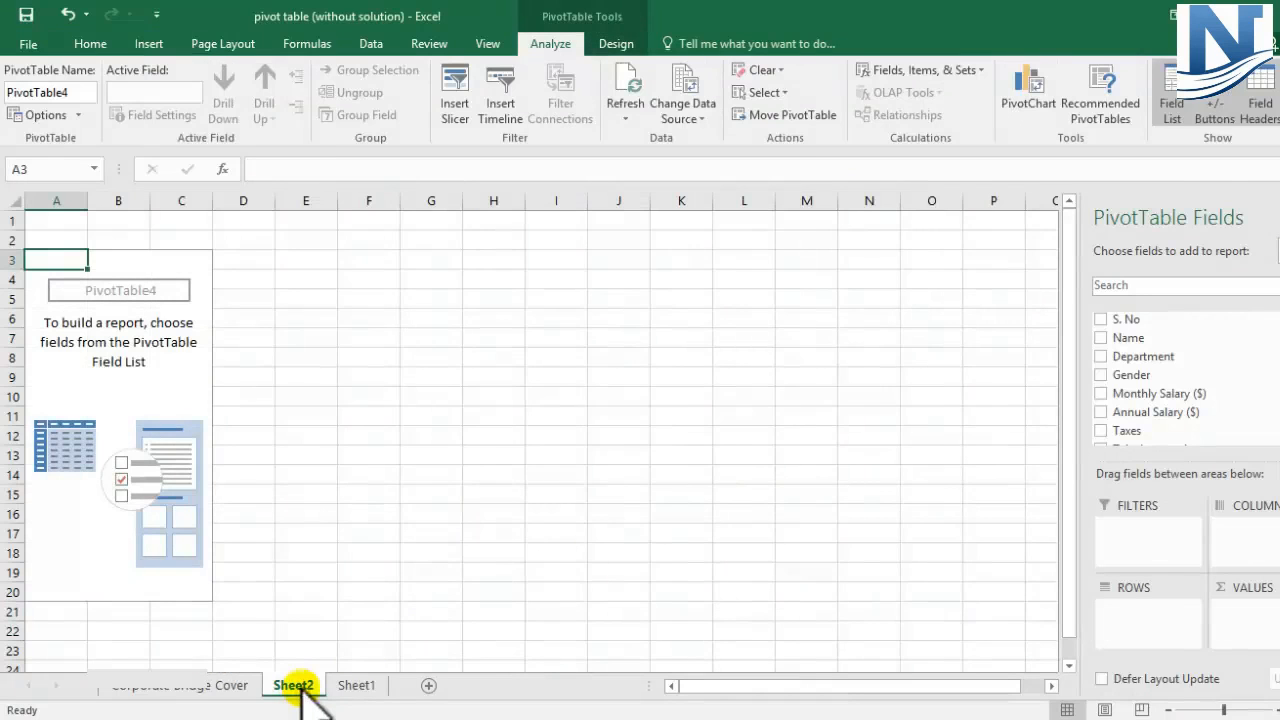
{"action": "left_click", "coordinate": [306, 316]}
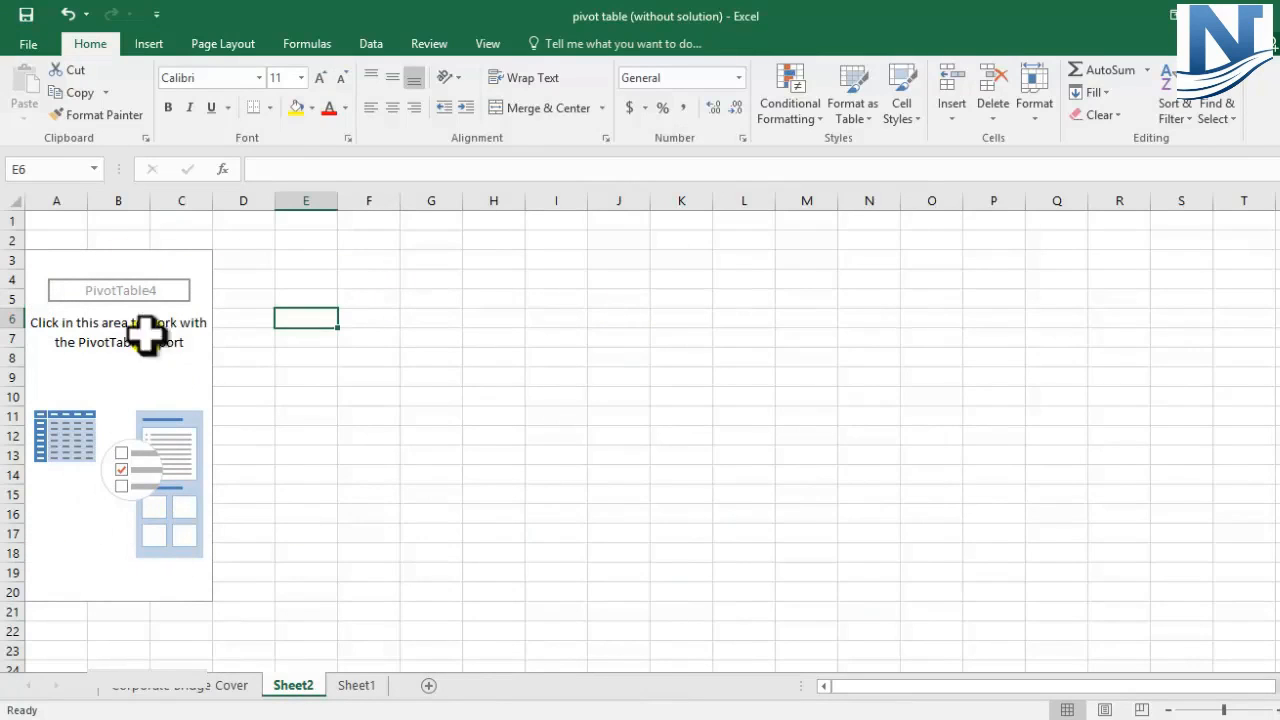
{"action": "left_click", "coordinate": [139, 262]}
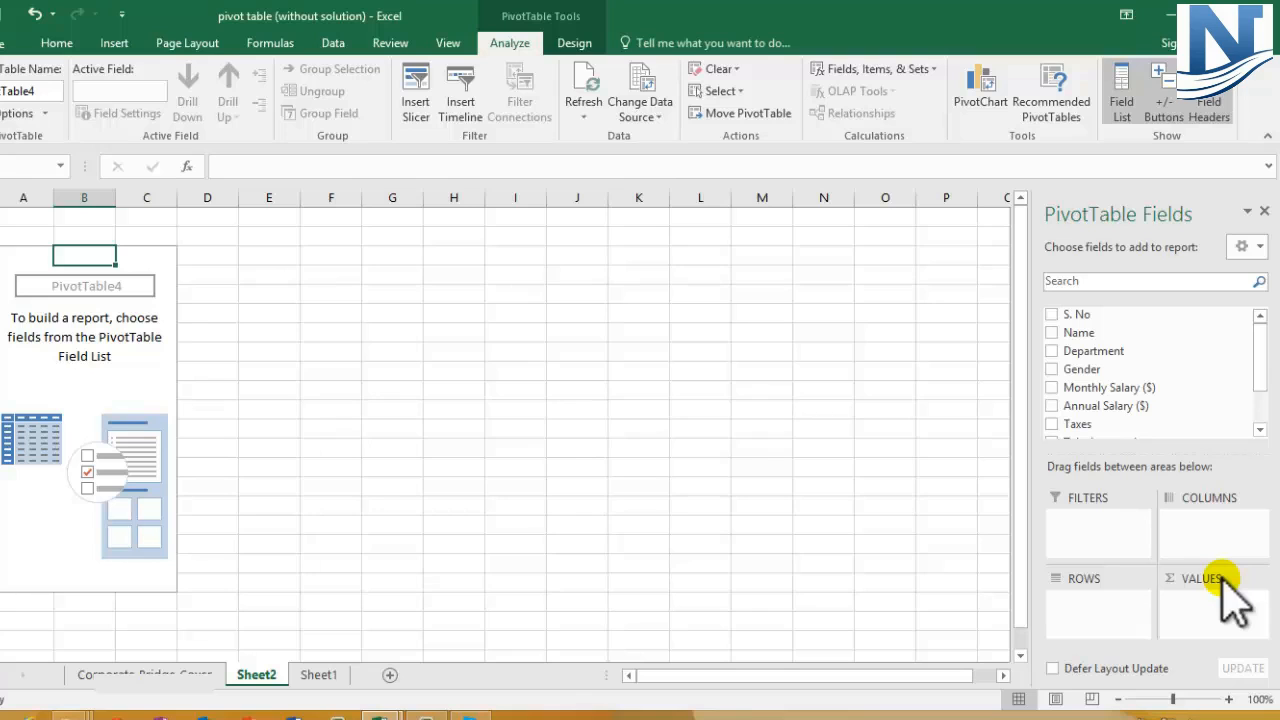
Step: Enter the note "Department wise salary Distribution" in cell E19 of Sheet2
{"action": "left_click", "coordinate": [251, 562]}
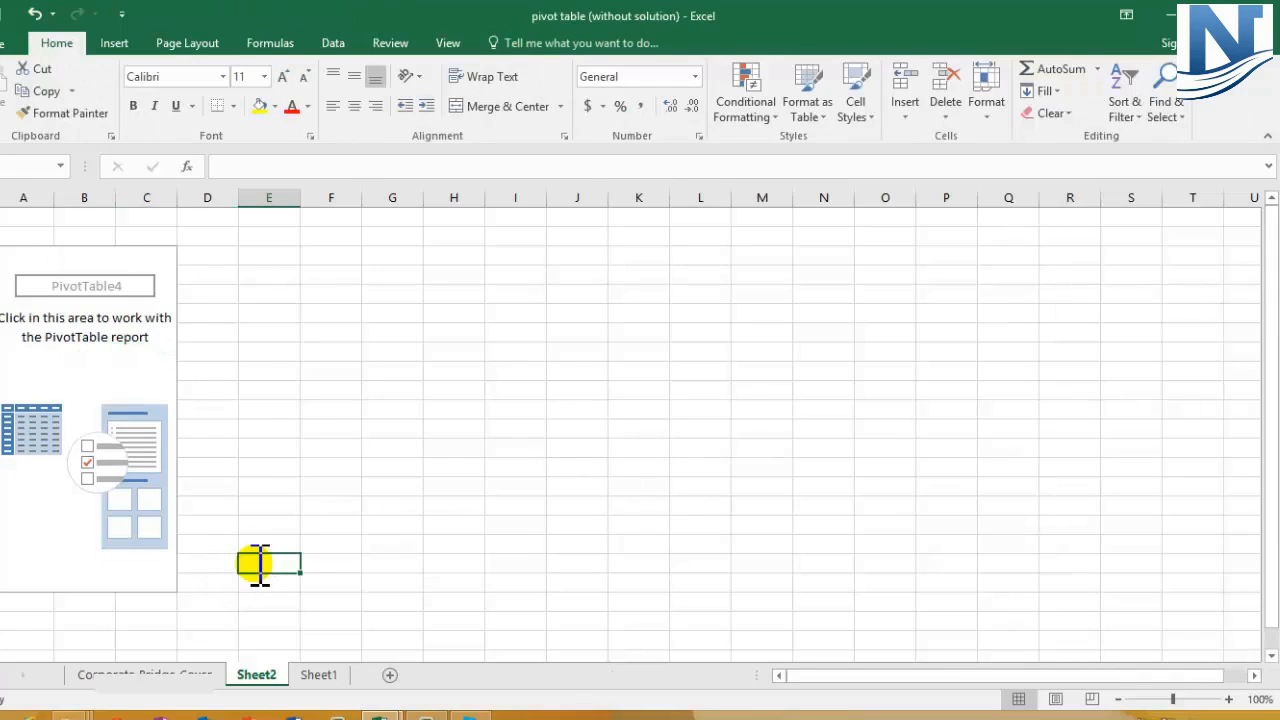
{"action": "type", "text": "Department wise salary Distri"}
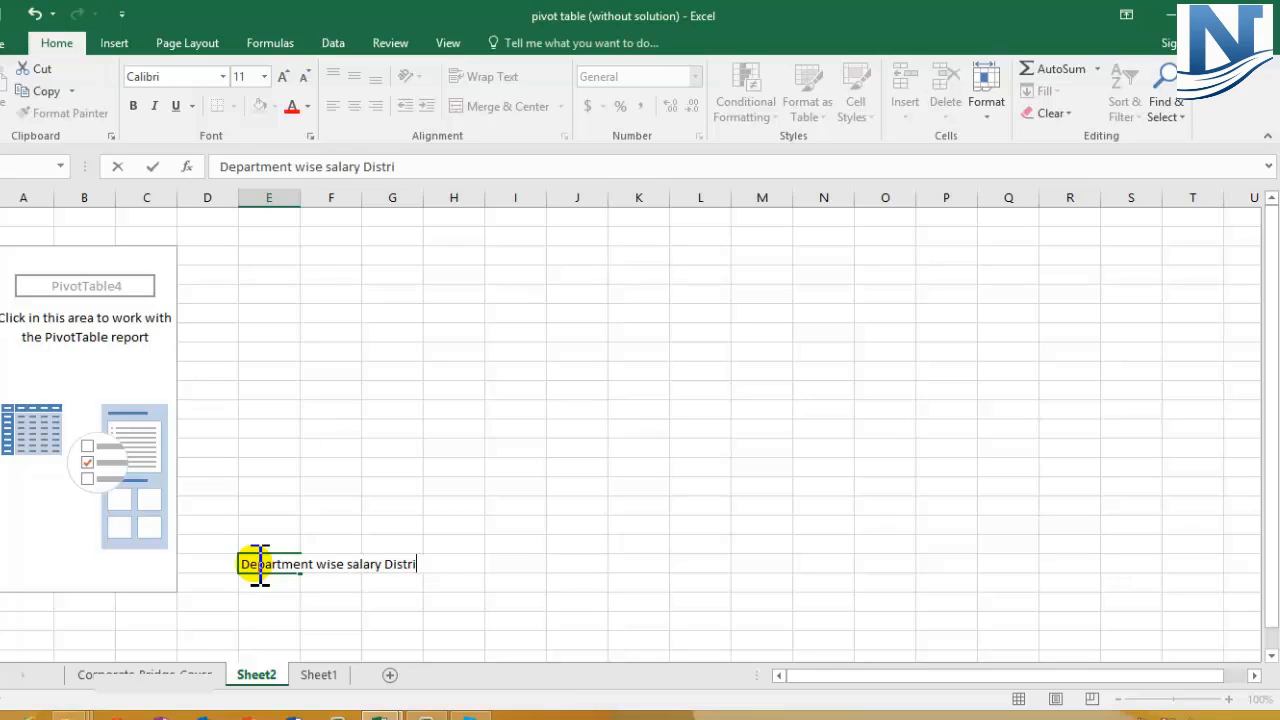
{"action": "left_click", "coordinate": [367, 461]}
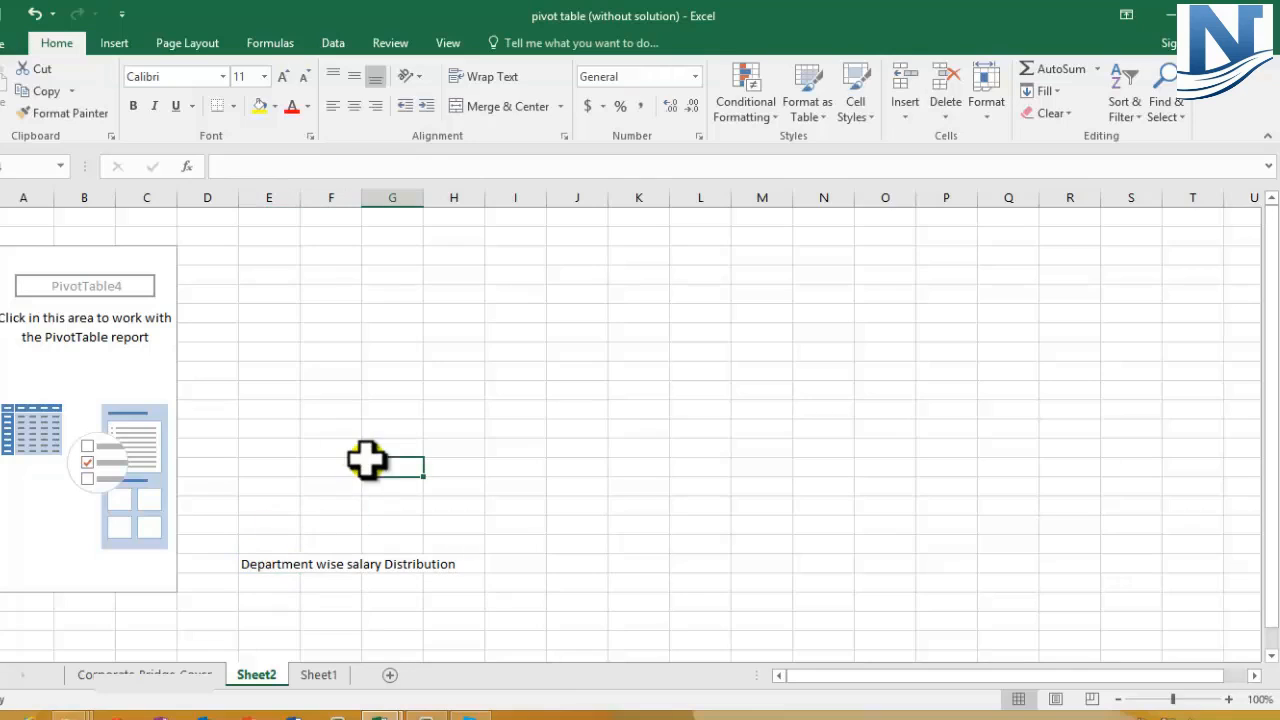
{"action": "left_click", "coordinate": [281, 567]}
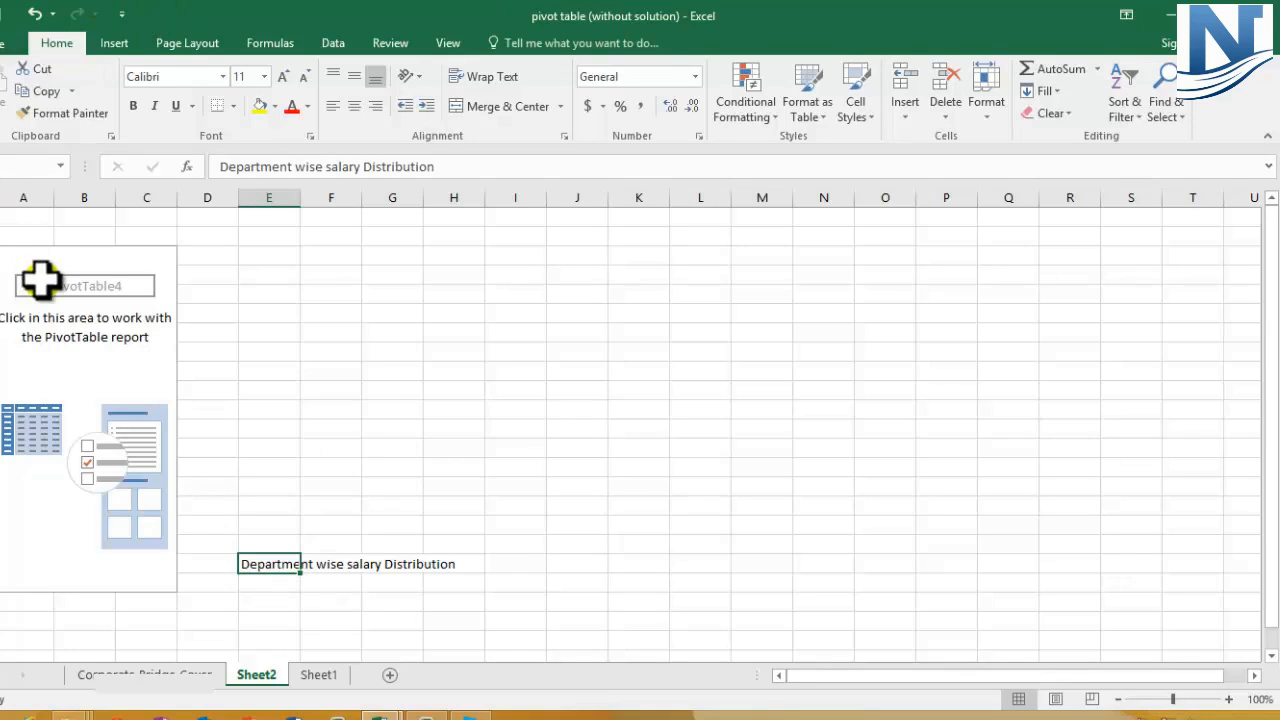
{"action": "left_click", "coordinate": [446, 331]}
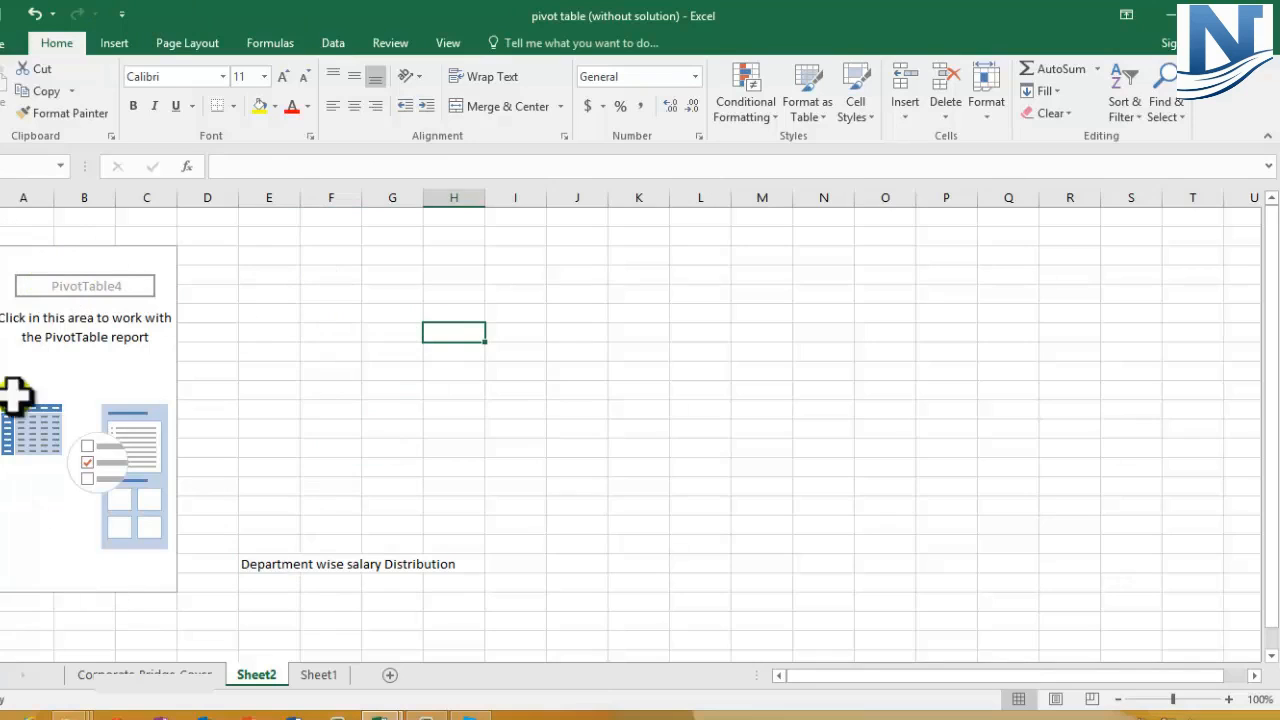
{"action": "left_click", "coordinate": [461, 256]}
{"action": "left_click", "coordinate": [636, 295]}
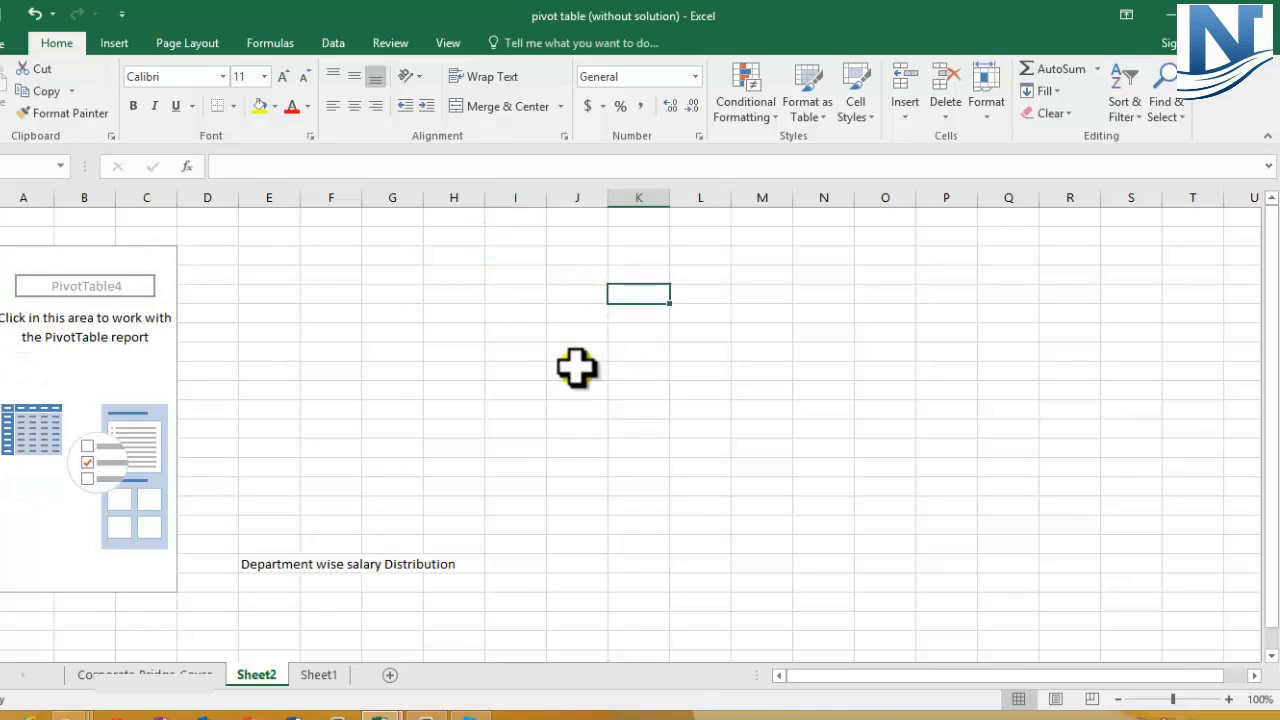
{"action": "left_click", "coordinate": [578, 369]}
{"action": "left_click", "coordinate": [501, 345]}
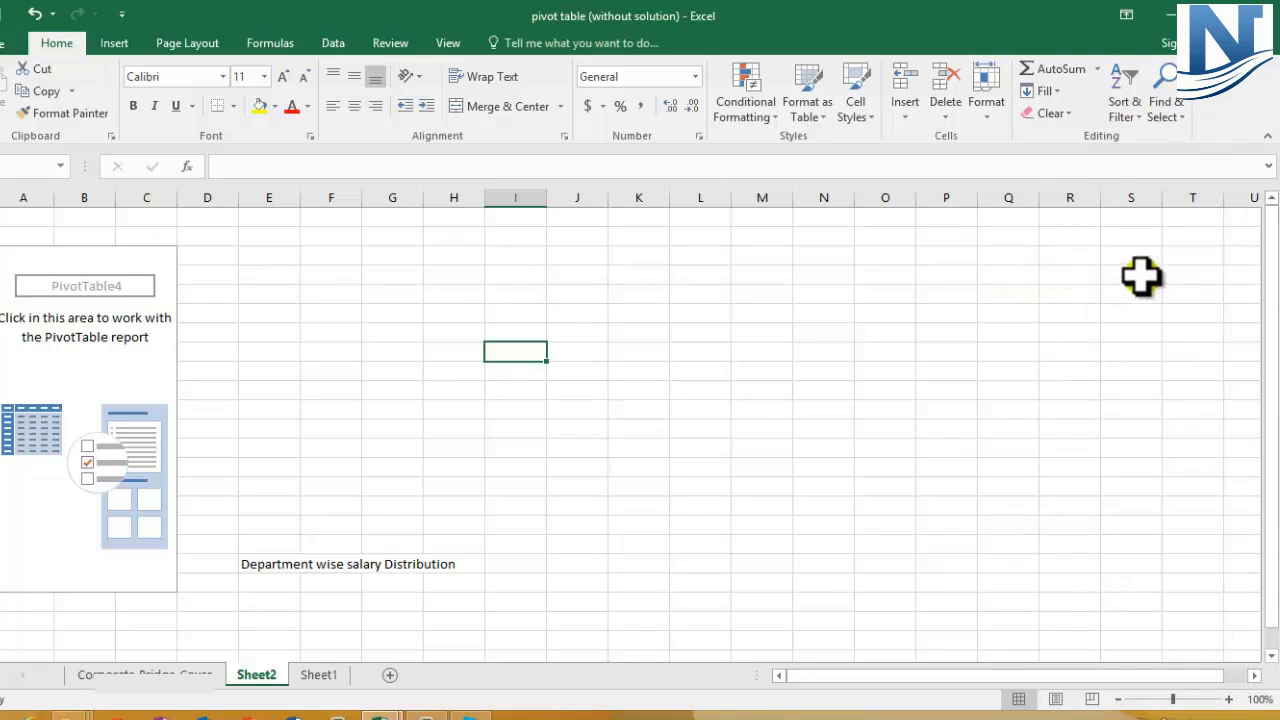
{"action": "key", "text": "Left"}
{"action": "key", "text": "Left"}
{"action": "key", "text": "Up"}
Step: Add the Department field to the rows of the empty PivotTable on Sheet2
{"action": "left_click", "coordinate": [108, 266]}
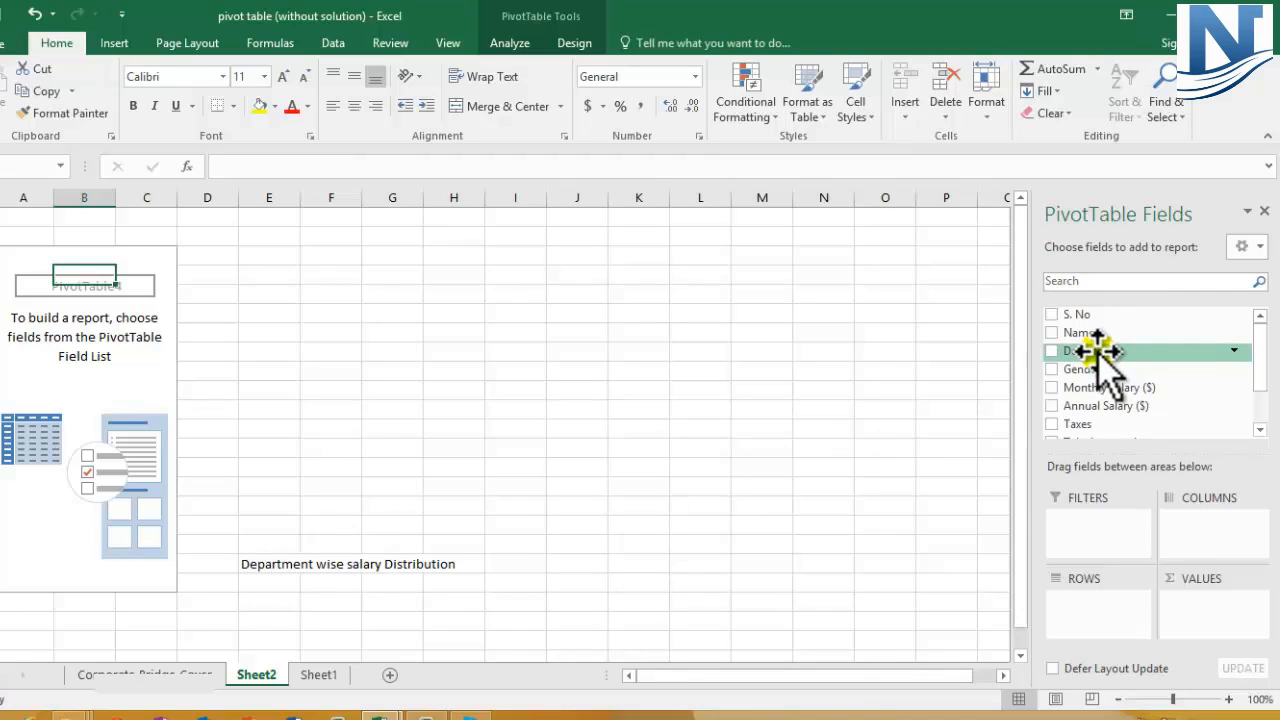
{"action": "left_click", "coordinate": [1052, 351]}
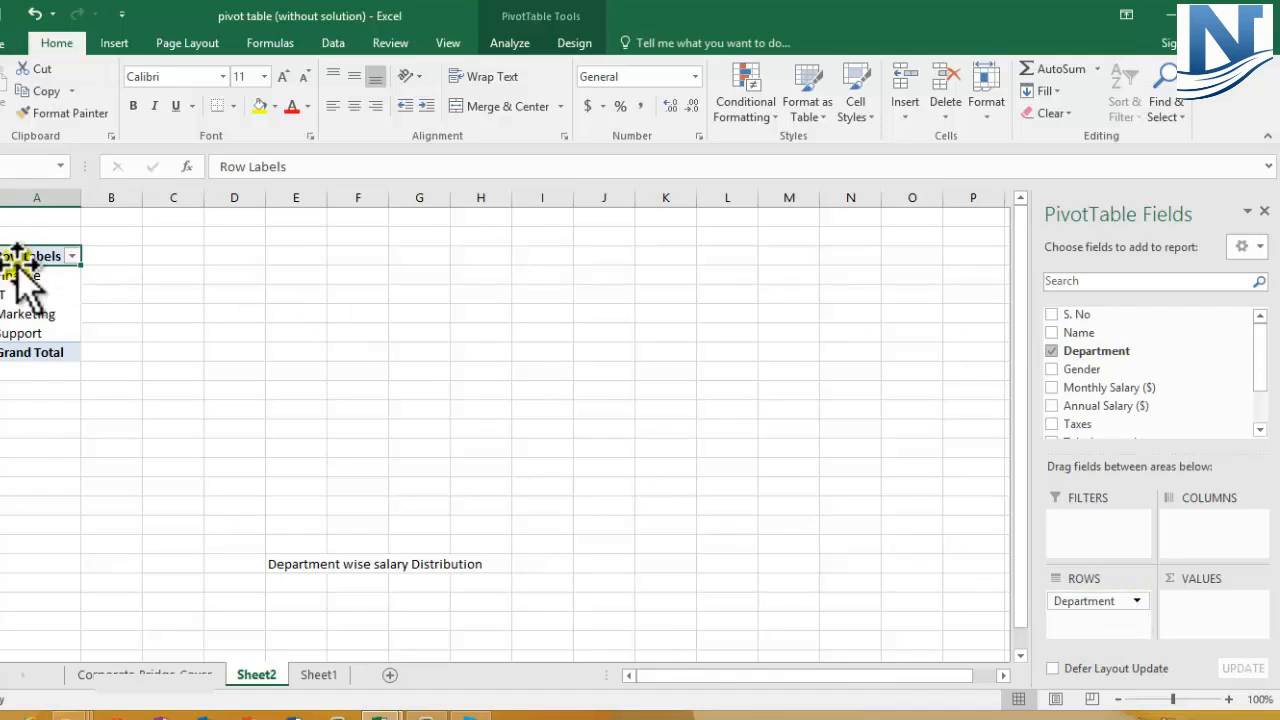
Step: Examine the department names listed as row labels in the PivotTable
{"action": "key", "text": "Down"}
{"action": "key", "text": "Down"}
{"action": "key", "text": "Down"}
{"action": "key", "text": "Down"}
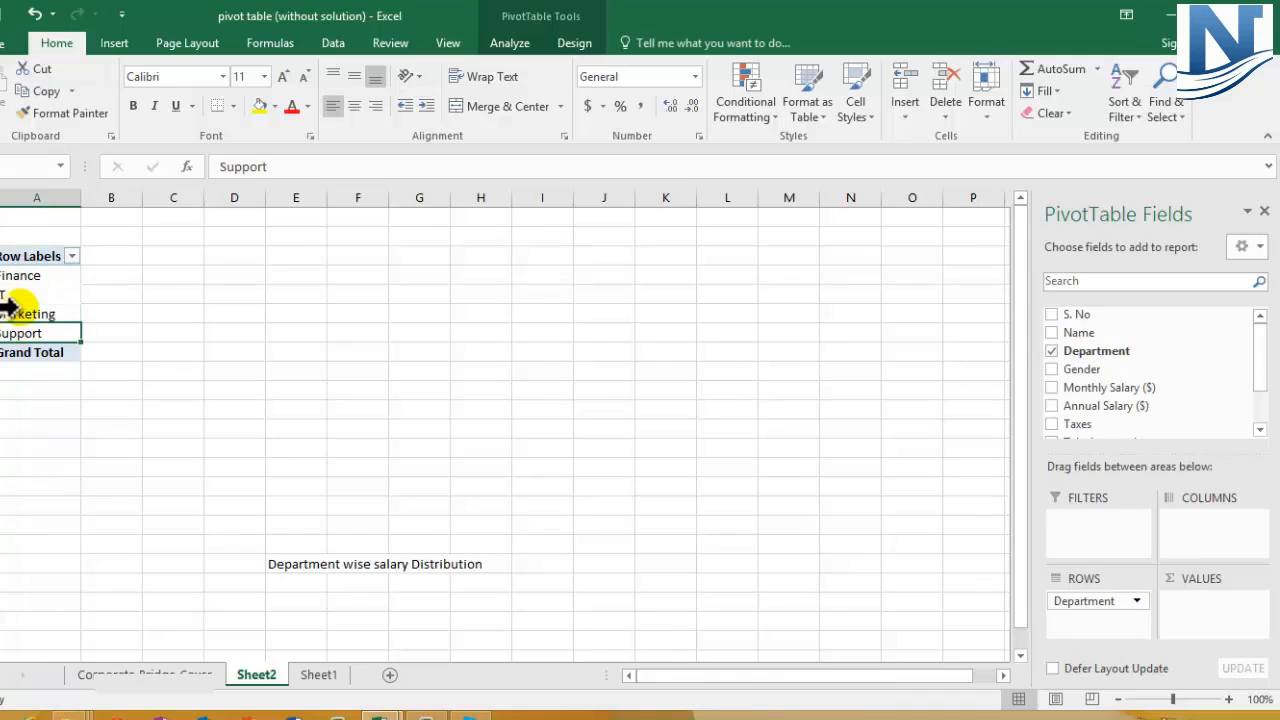
{"action": "left_click", "coordinate": [23, 280]}
{"action": "left_click", "coordinate": [21, 292]}
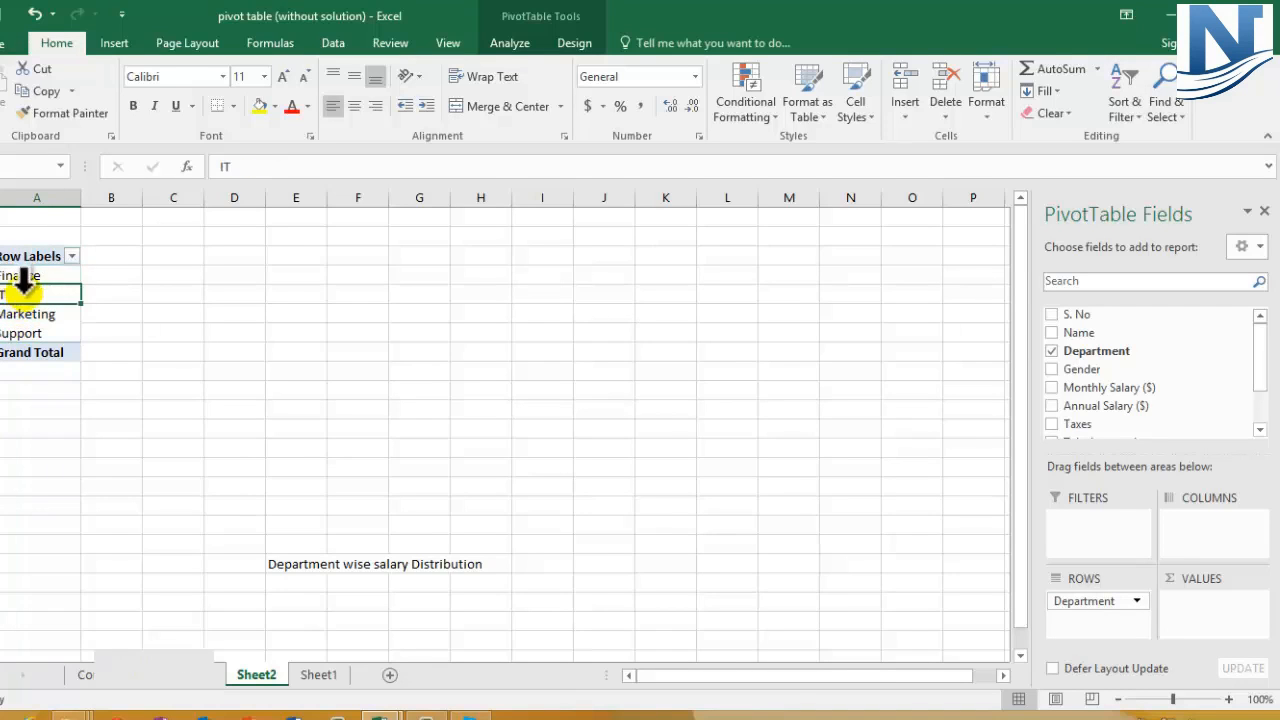
{"action": "left_click", "coordinate": [38, 312]}
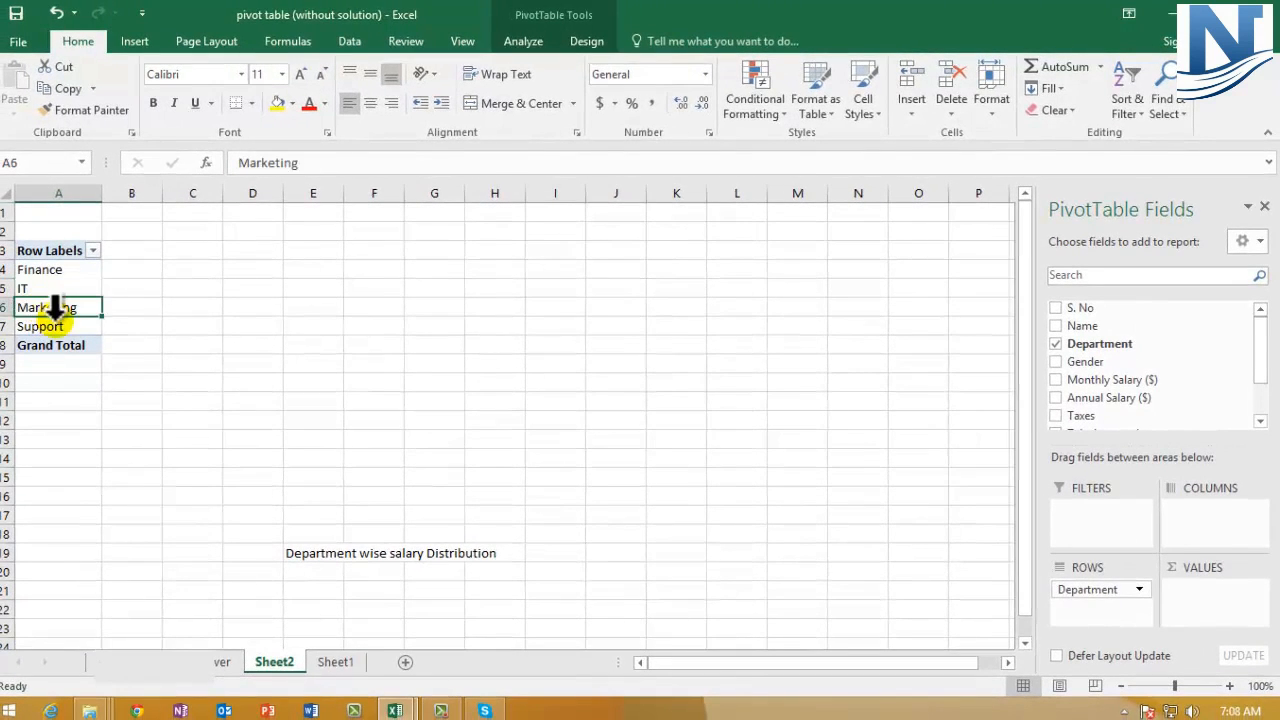
{"action": "left_click", "coordinate": [41, 323]}
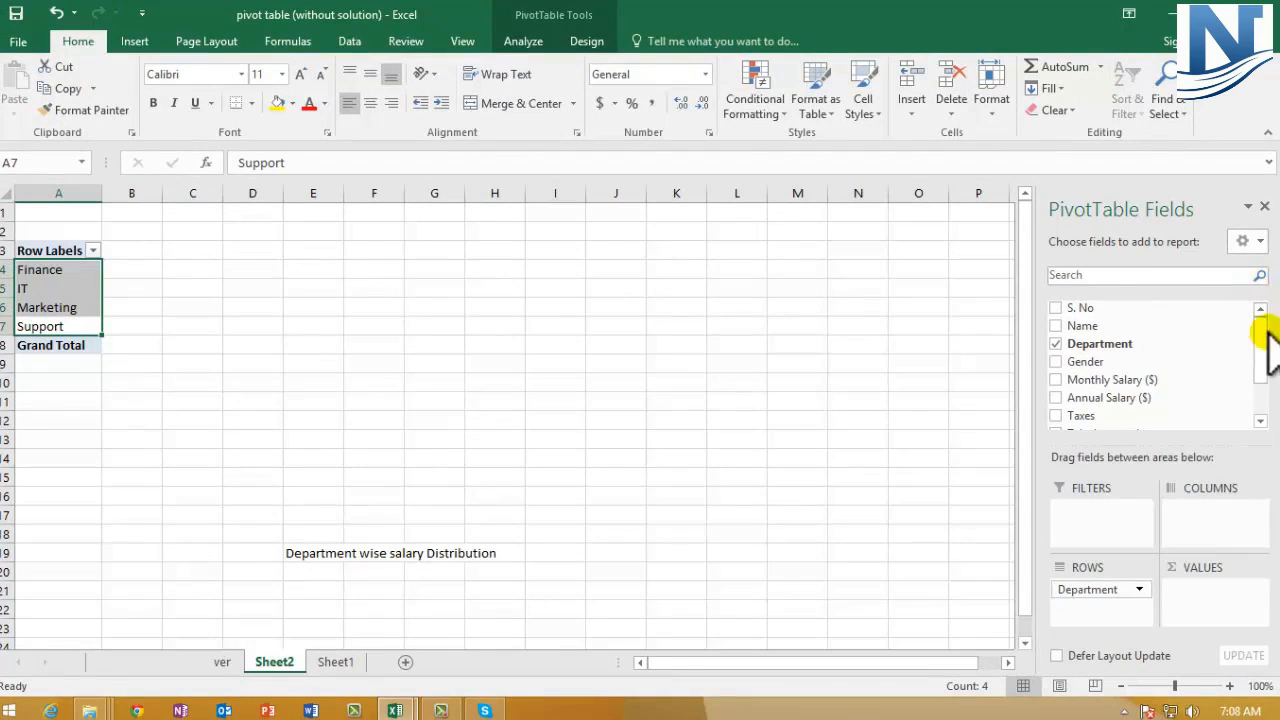
Step: Add the "% of total annual salary" field to the PivotTable's values
{"action": "left_click_drag", "start_coordinate": [1261, 349], "coordinate": [1265, 390]}
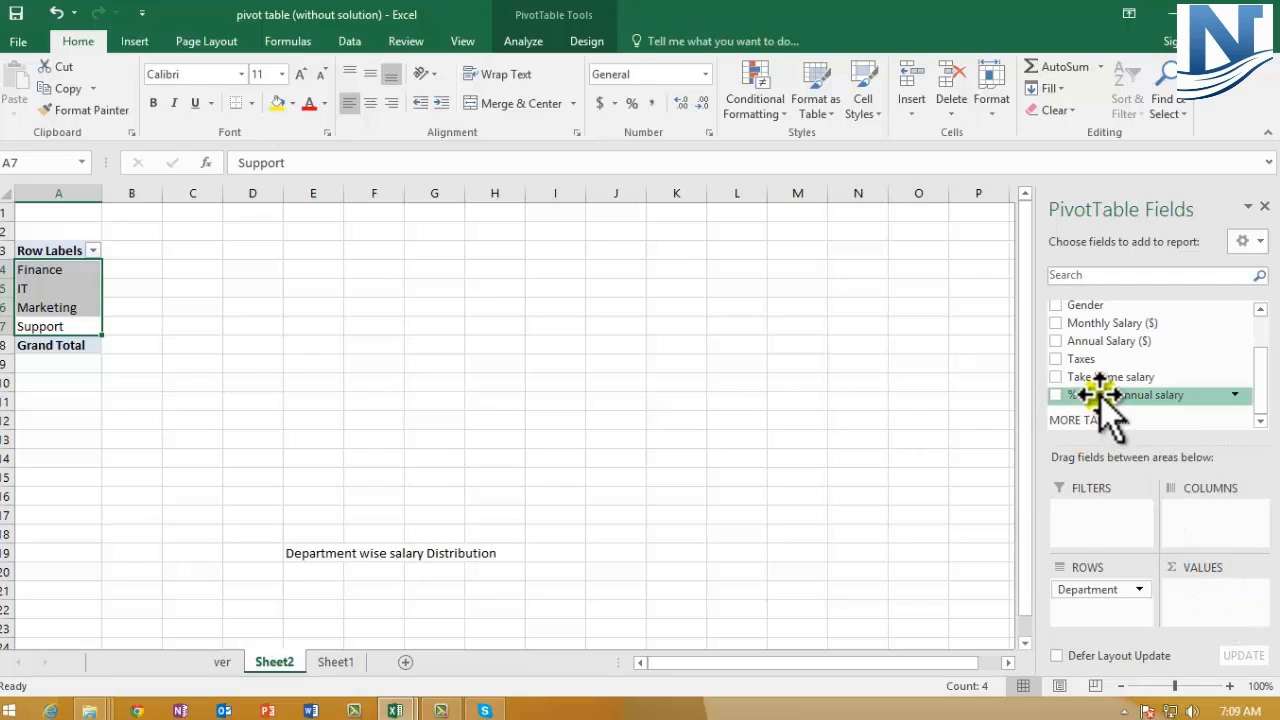
{"action": "left_click_drag", "start_coordinate": [1101, 397], "coordinate": [1203, 590]}
{"action": "left_click_drag", "start_coordinate": [1215, 600], "coordinate": [1220, 600]}
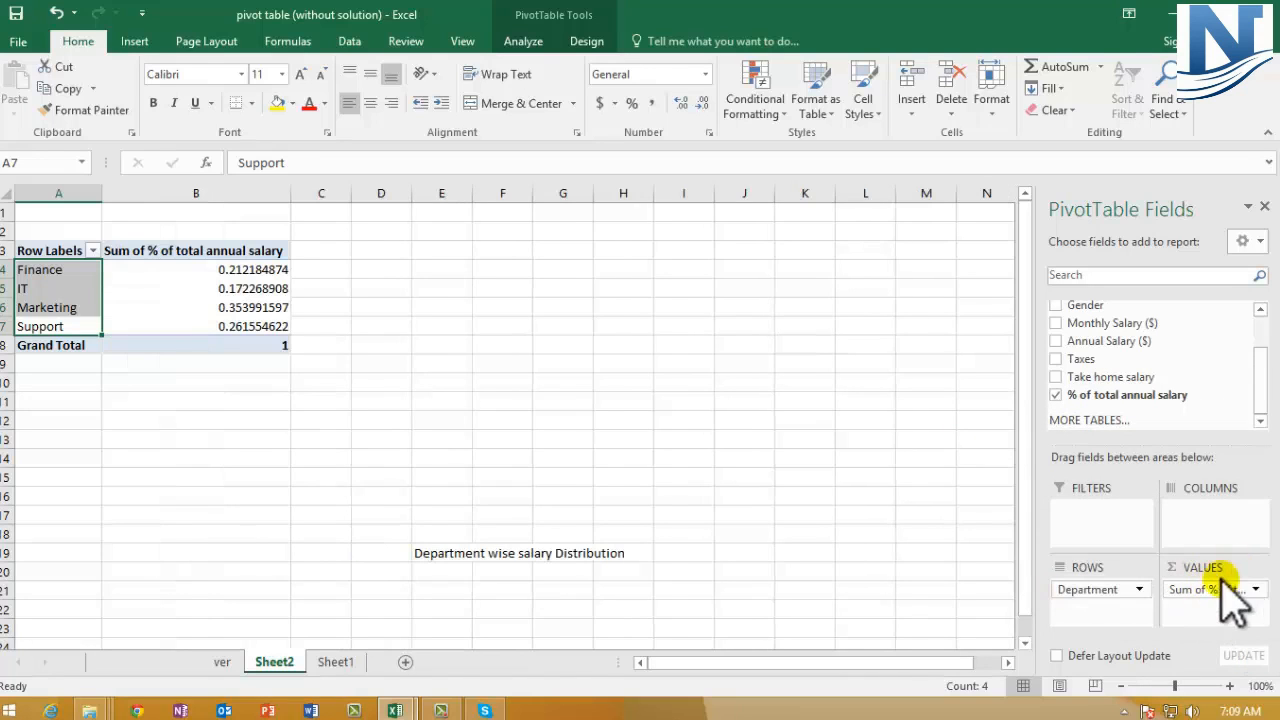
Step: Format the PivotTable's salary values in B4:B8, including the grand total, as percentages
{"action": "left_click", "coordinate": [238, 271]}
{"action": "left_click", "coordinate": [244, 290]}
{"action": "left_click", "coordinate": [245, 308]}
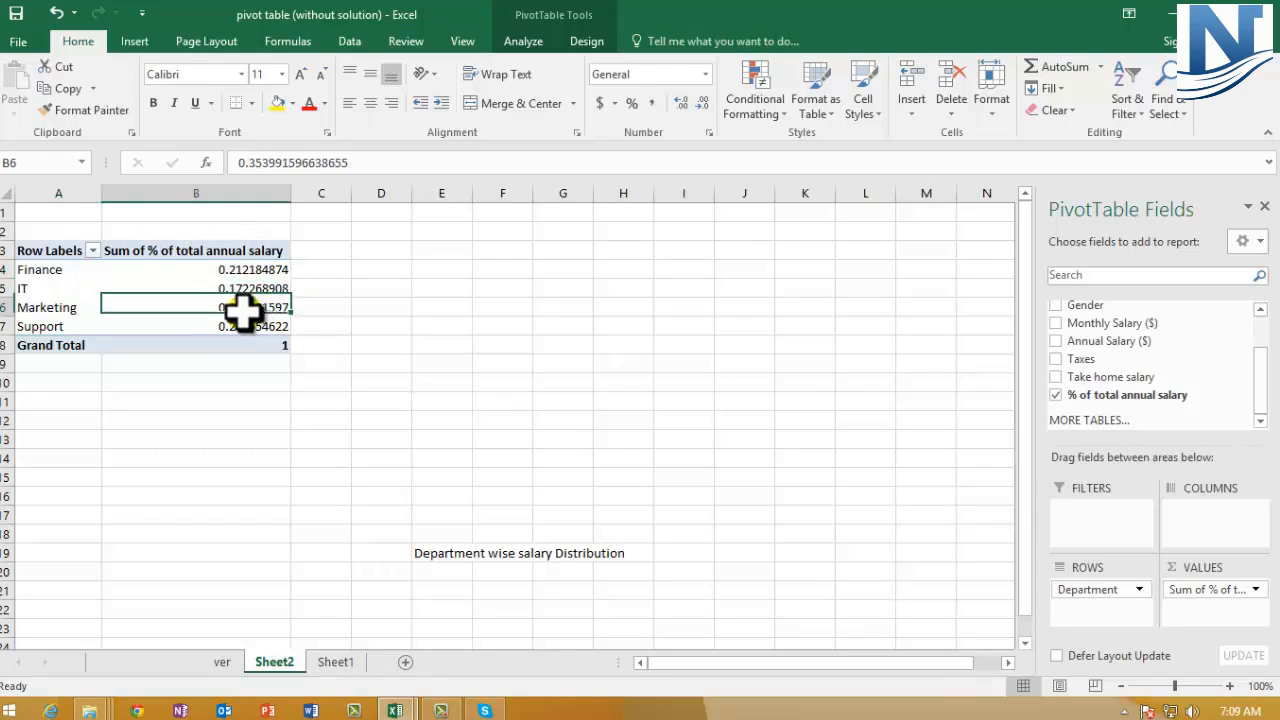
{"action": "left_click", "coordinate": [245, 324]}
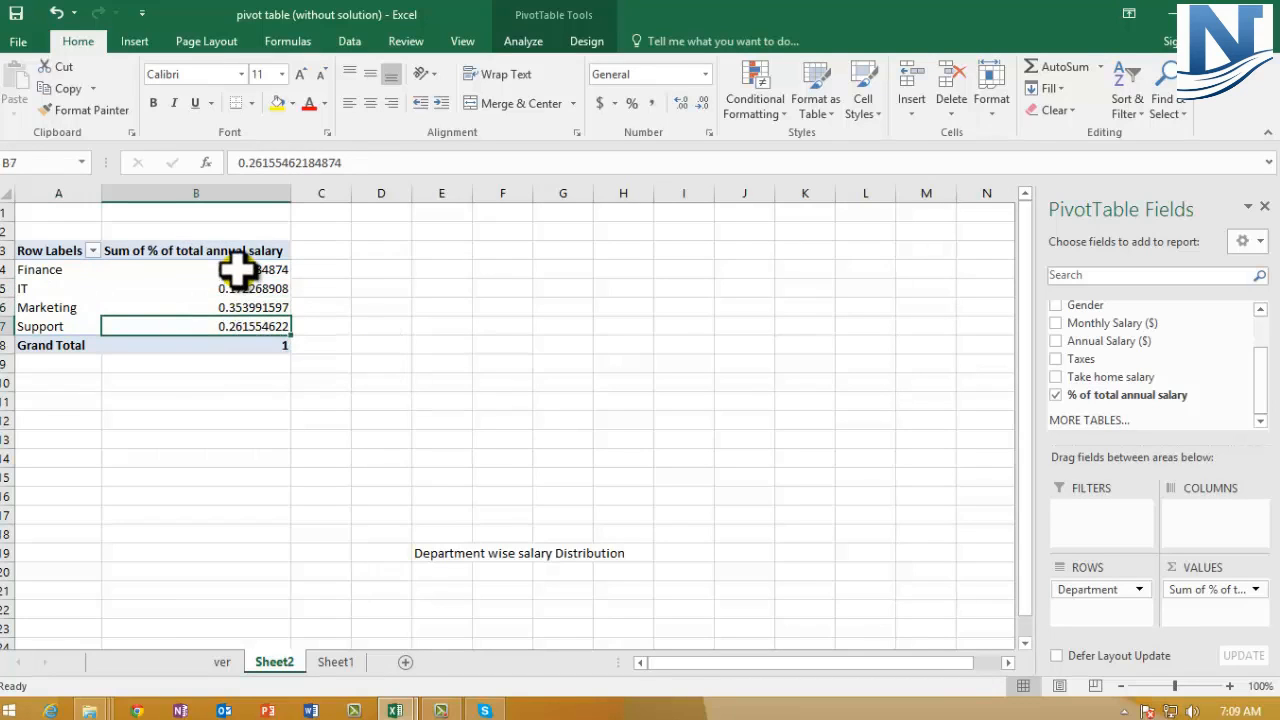
{"action": "left_click_drag", "start_coordinate": [238, 268], "coordinate": [240, 340]}
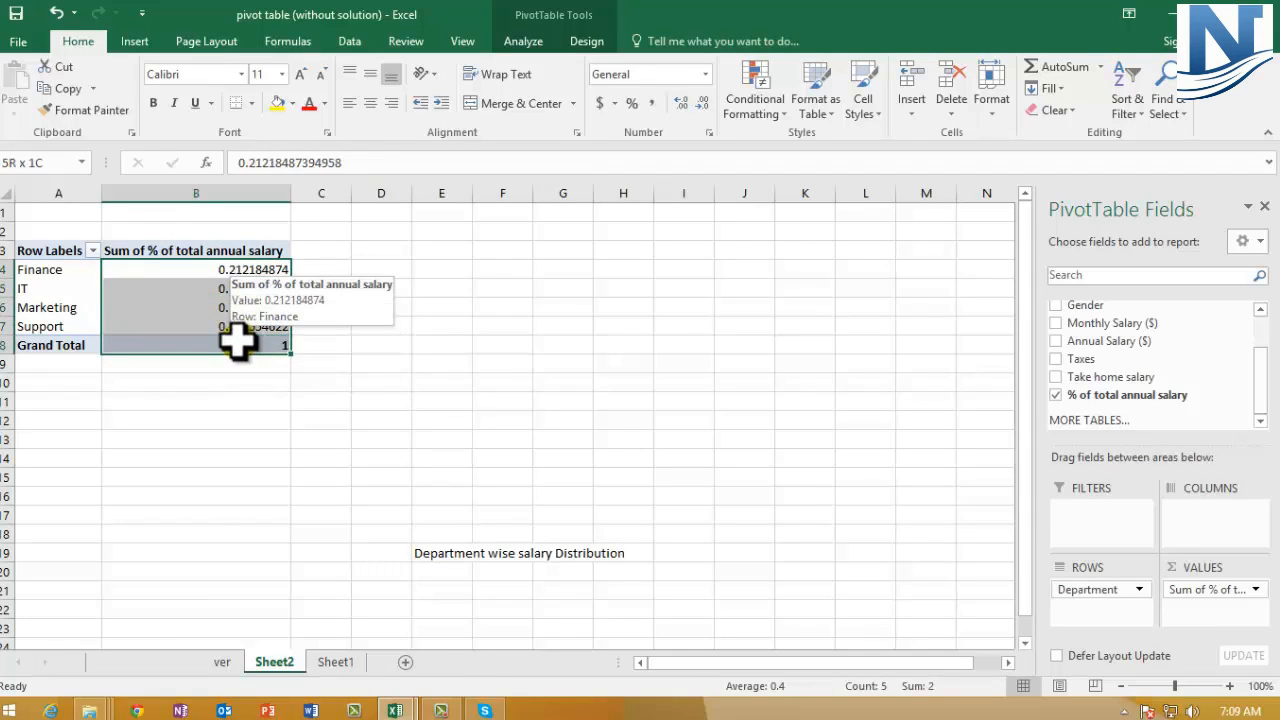
{"action": "left_click", "coordinate": [632, 103]}
{"action": "left_click", "coordinate": [394, 328]}
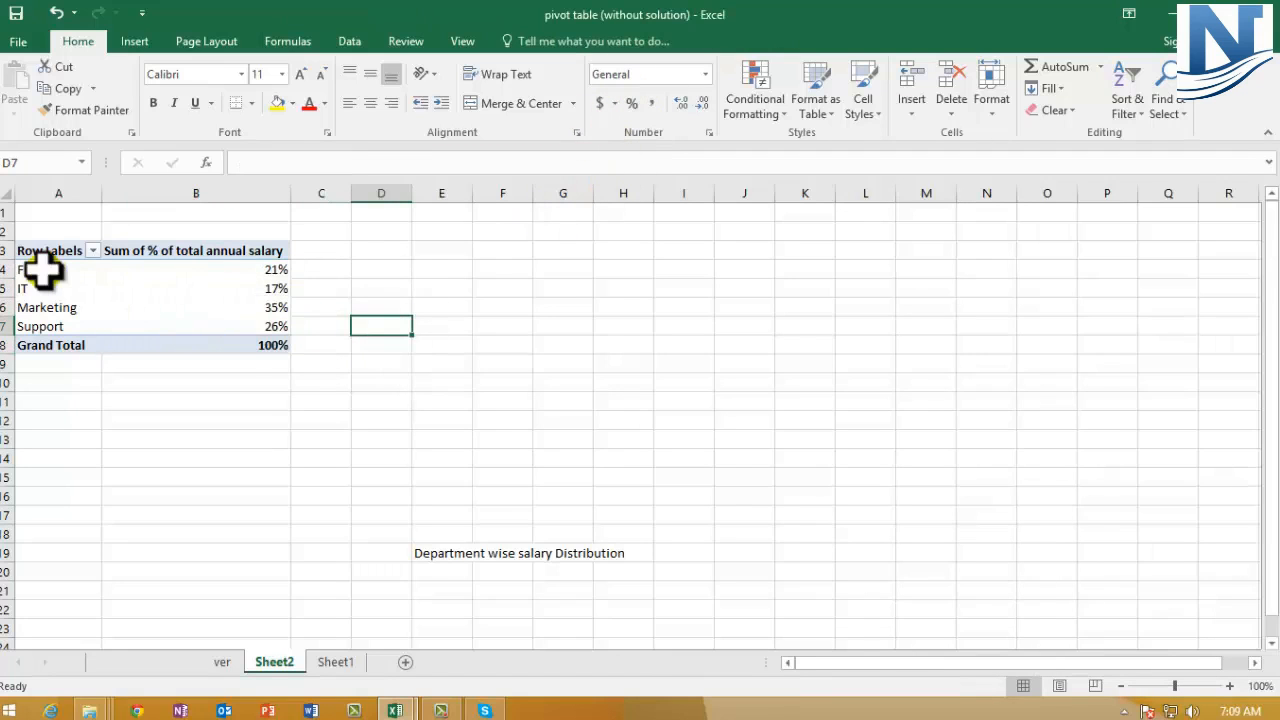
Step: Examine each department's share of the total annual salary and the grand total in the PivotTable
{"action": "left_click", "coordinate": [42, 270]}
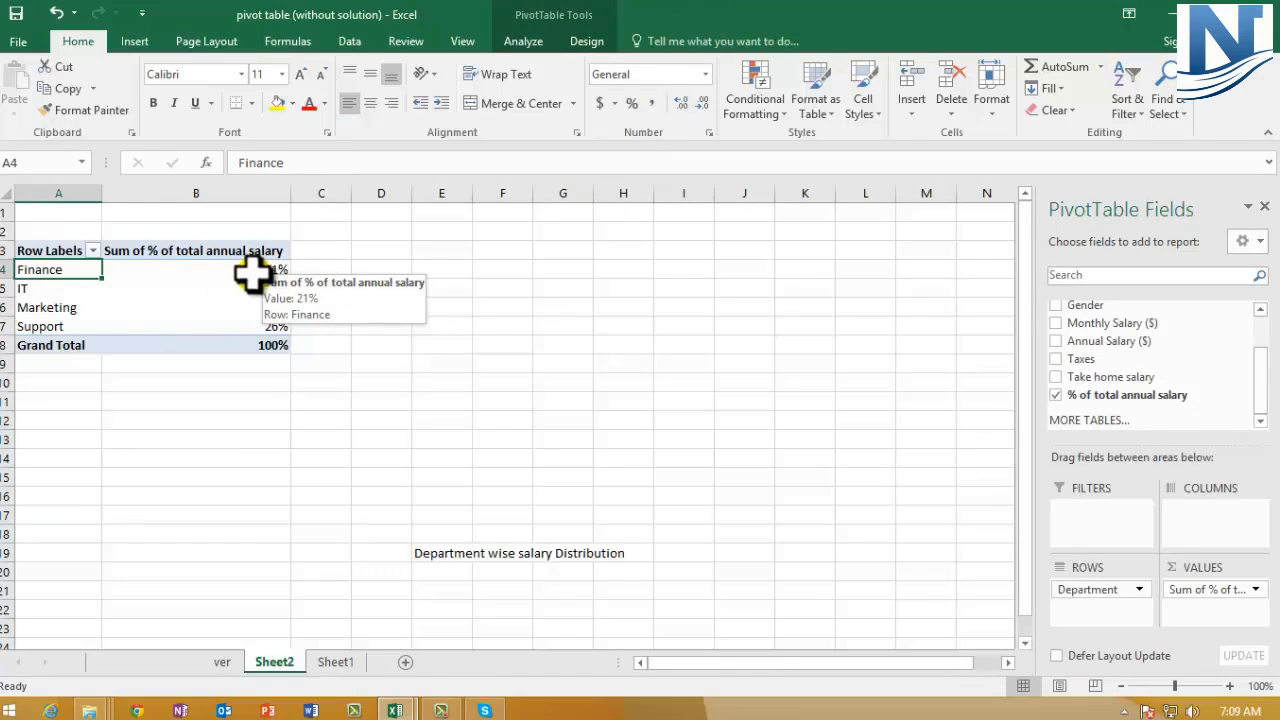
{"action": "left_click", "coordinate": [5, 307]}
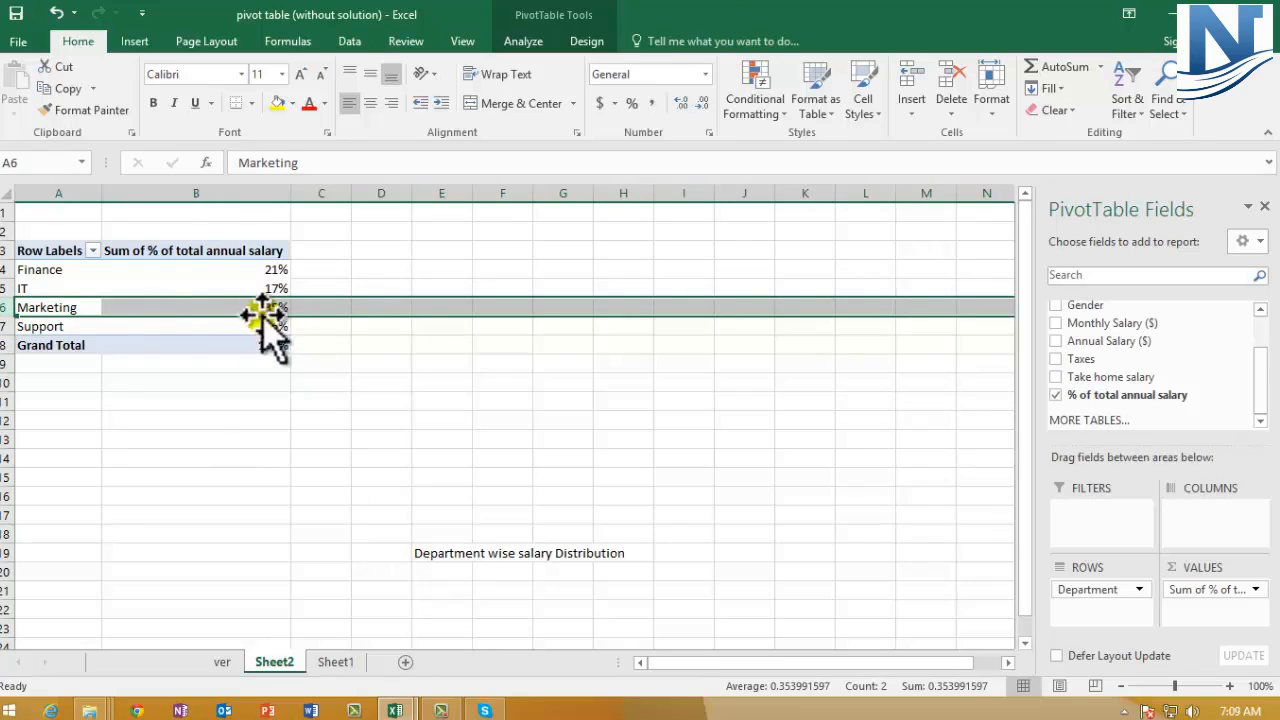
{"action": "left_click", "coordinate": [5, 326]}
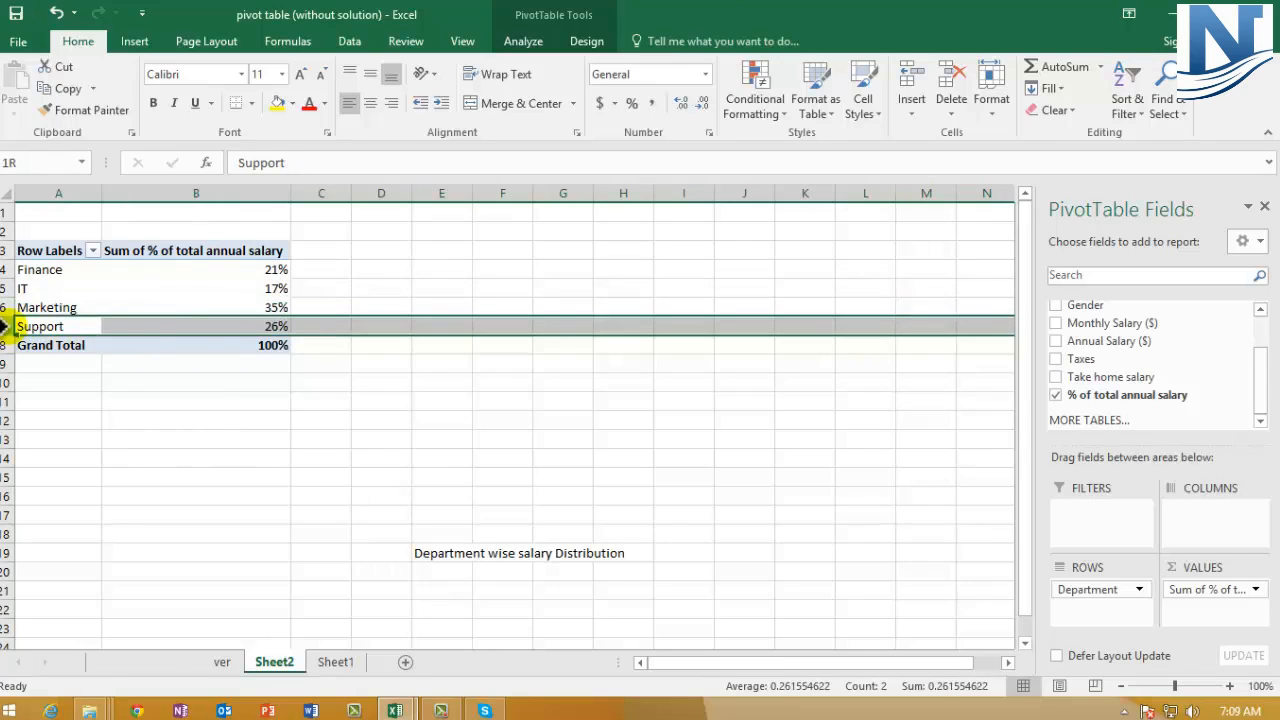
{"action": "left_click", "coordinate": [260, 344]}
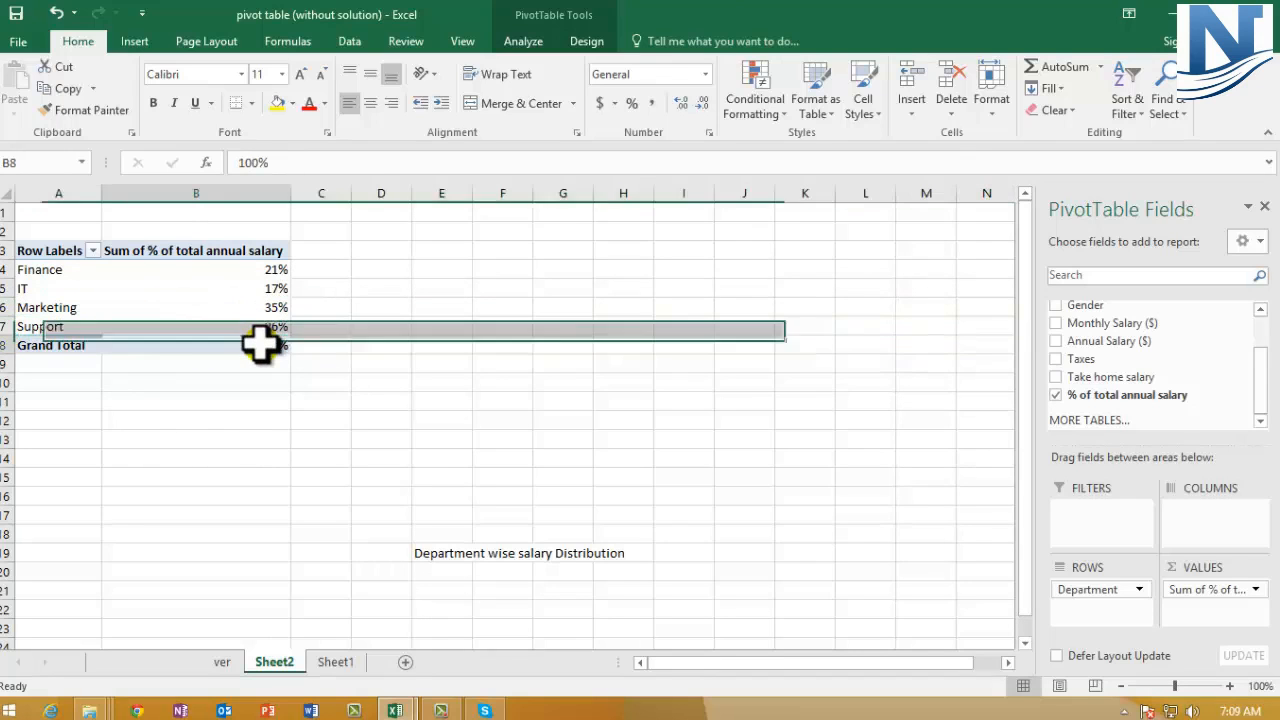
{"action": "left_click", "coordinate": [274, 267]}
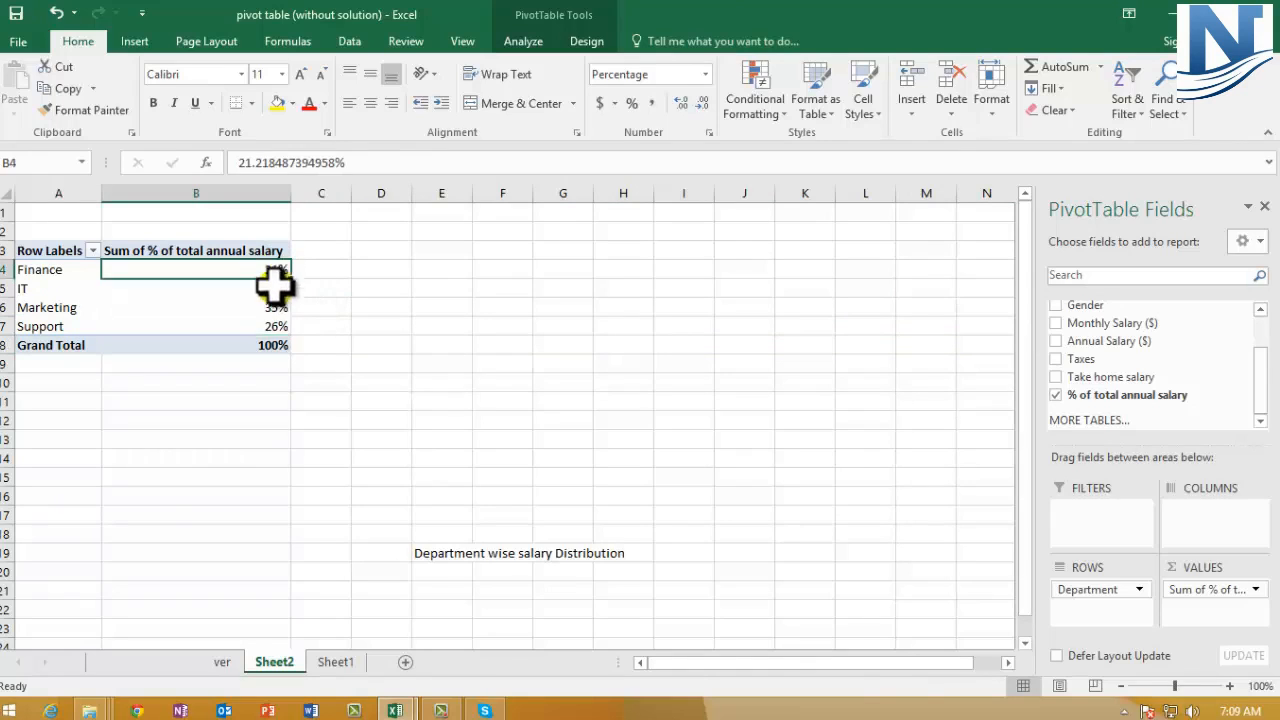
{"action": "left_click_drag", "start_coordinate": [274, 287], "coordinate": [271, 343]}
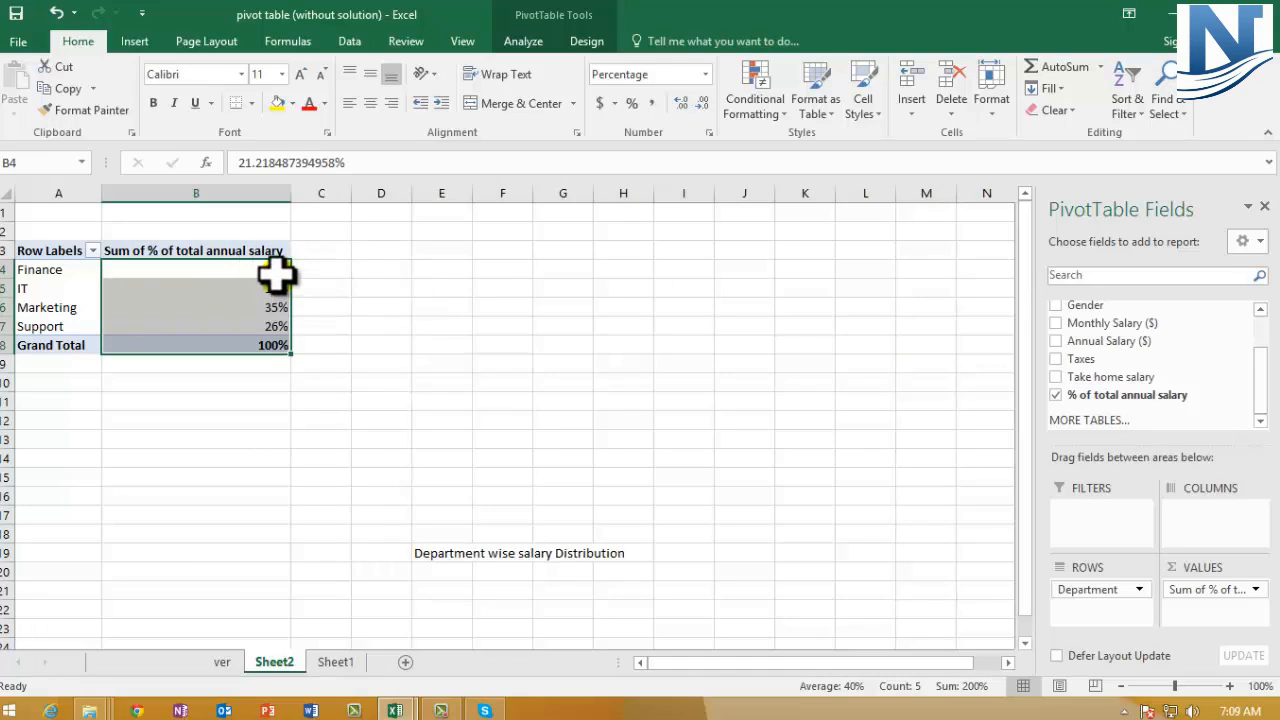
{"action": "mouse_move", "coordinate": [273, 266]}
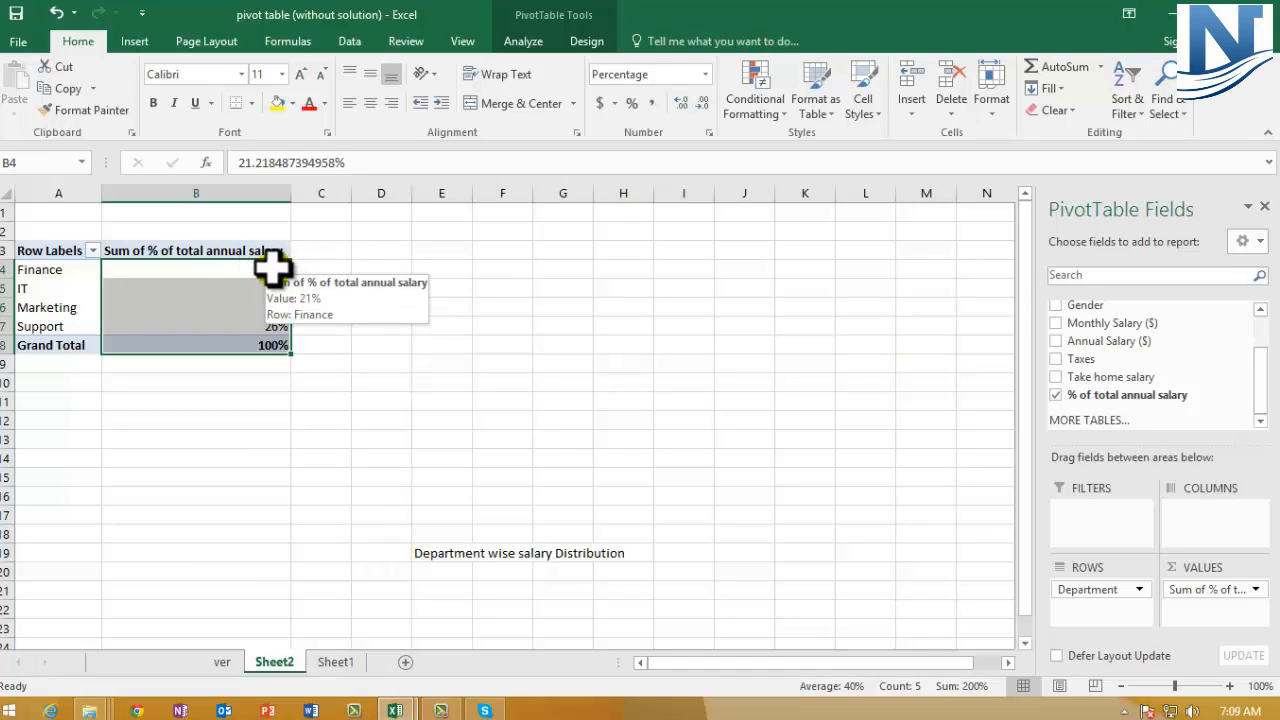
{"action": "left_click", "coordinate": [6, 270]}
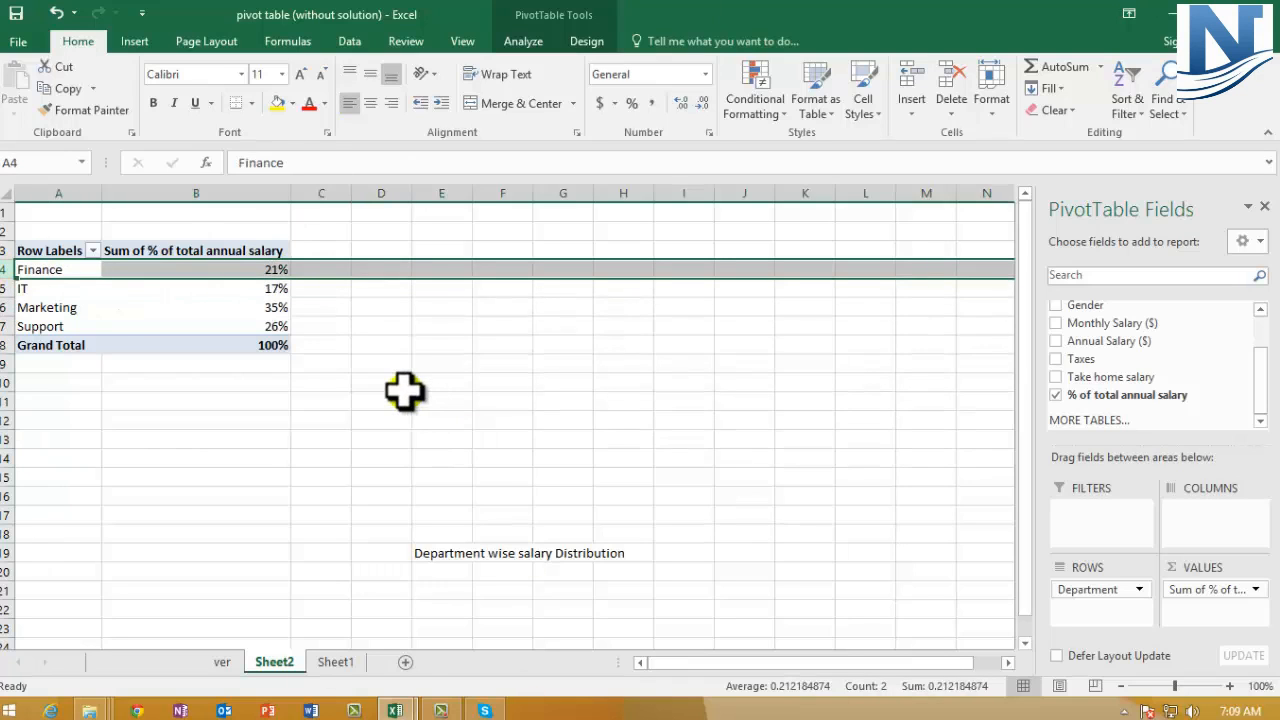
Step: Add the Gender field to the PivotTable's rows beneath Department
{"action": "scroll", "coordinate": [1250, 355], "scroll_direction": "up", "scroll_amount": 3}
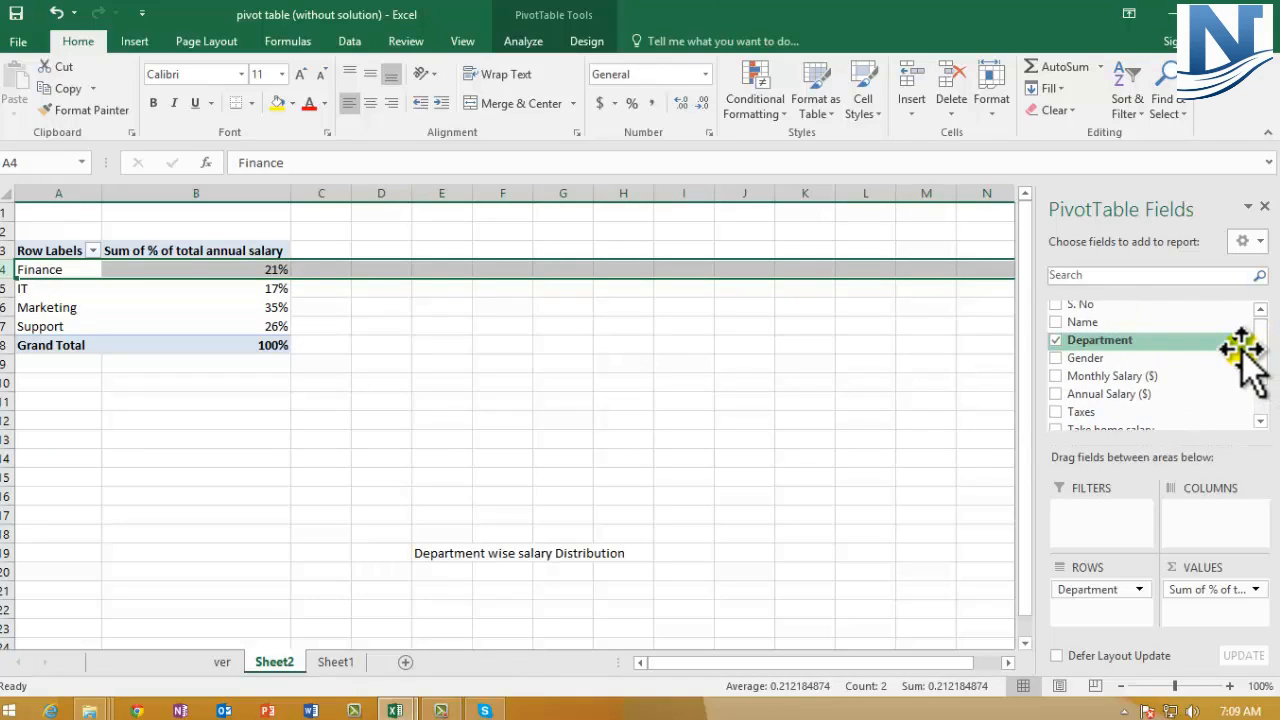
{"action": "left_click", "coordinate": [1056, 358]}
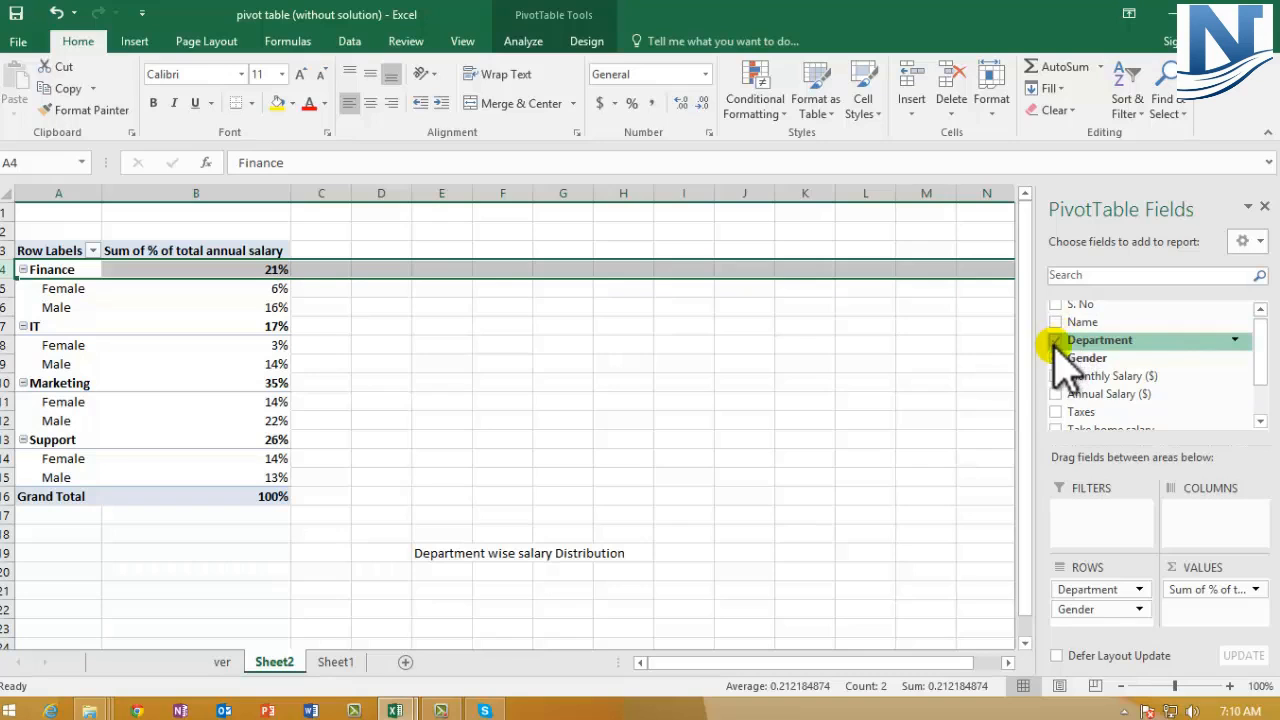
Step: Examine the female and male shares of total annual salary within the Finance and IT departments
{"action": "left_click", "coordinate": [45, 290]}
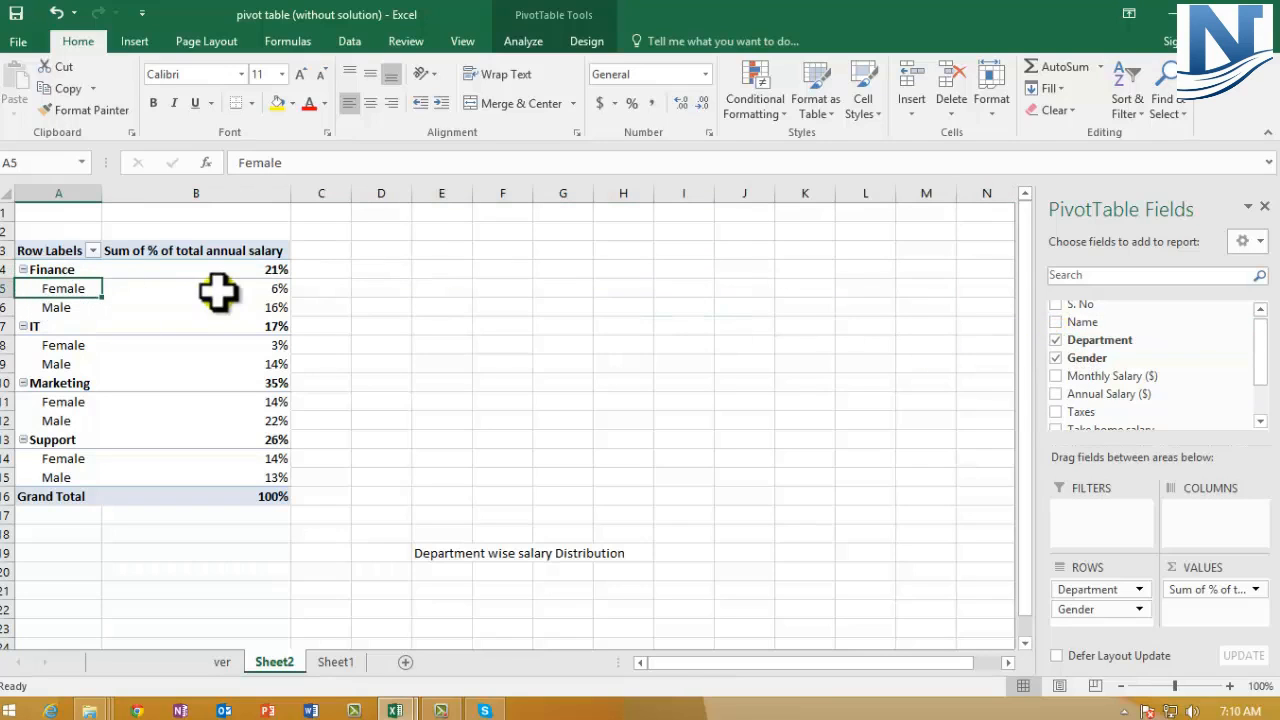
{"action": "left_click", "coordinate": [255, 289]}
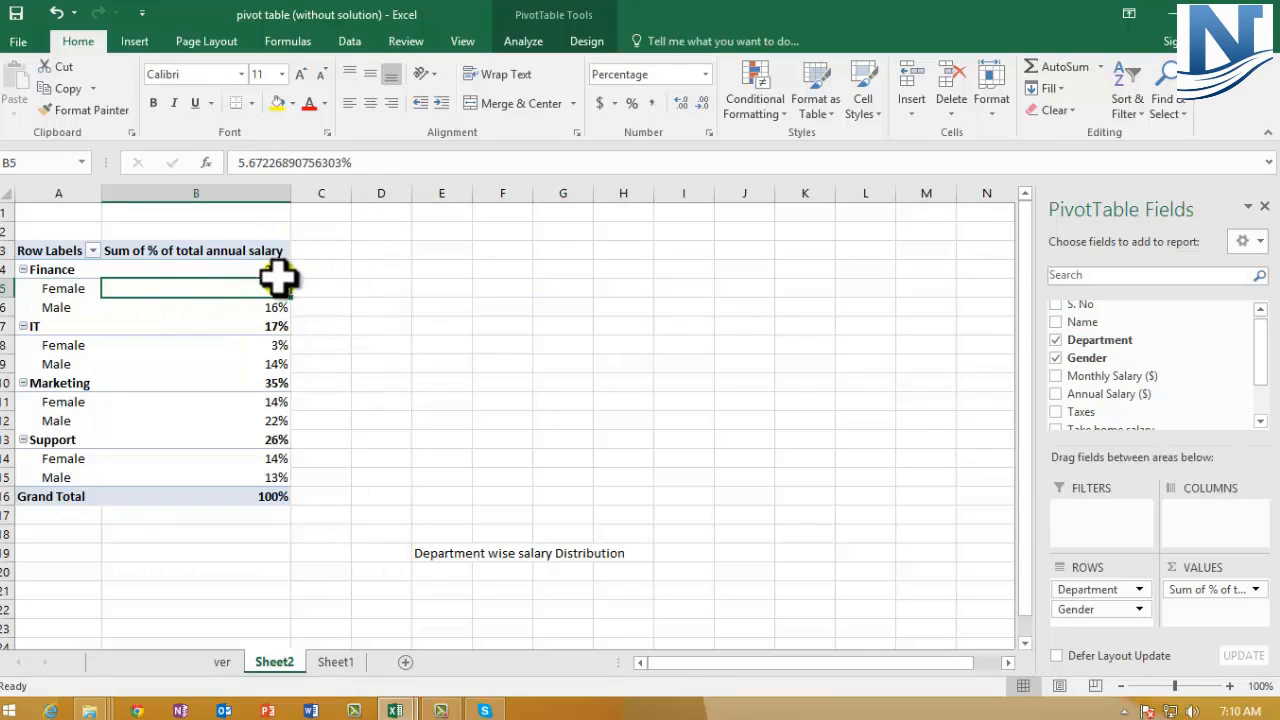
{"action": "left_click", "coordinate": [62, 309]}
{"action": "left_click", "coordinate": [278, 308]}
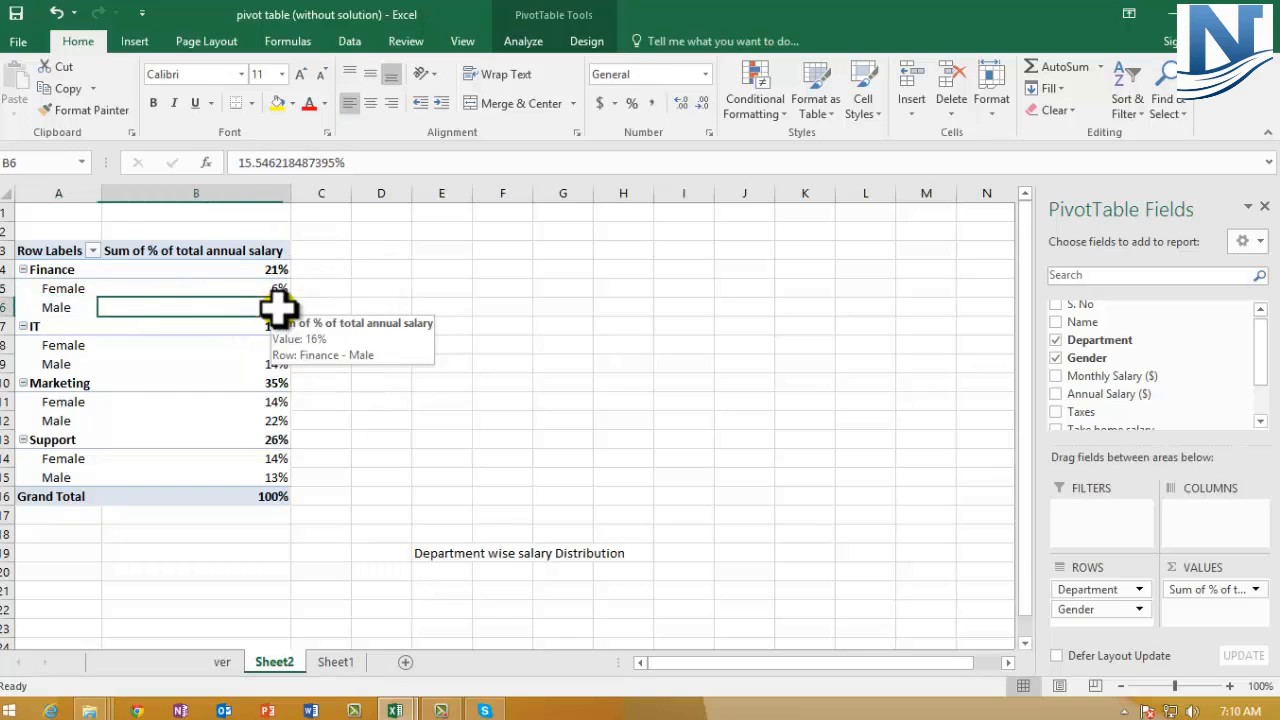
{"action": "left_click_drag", "start_coordinate": [276, 289], "coordinate": [272, 300]}
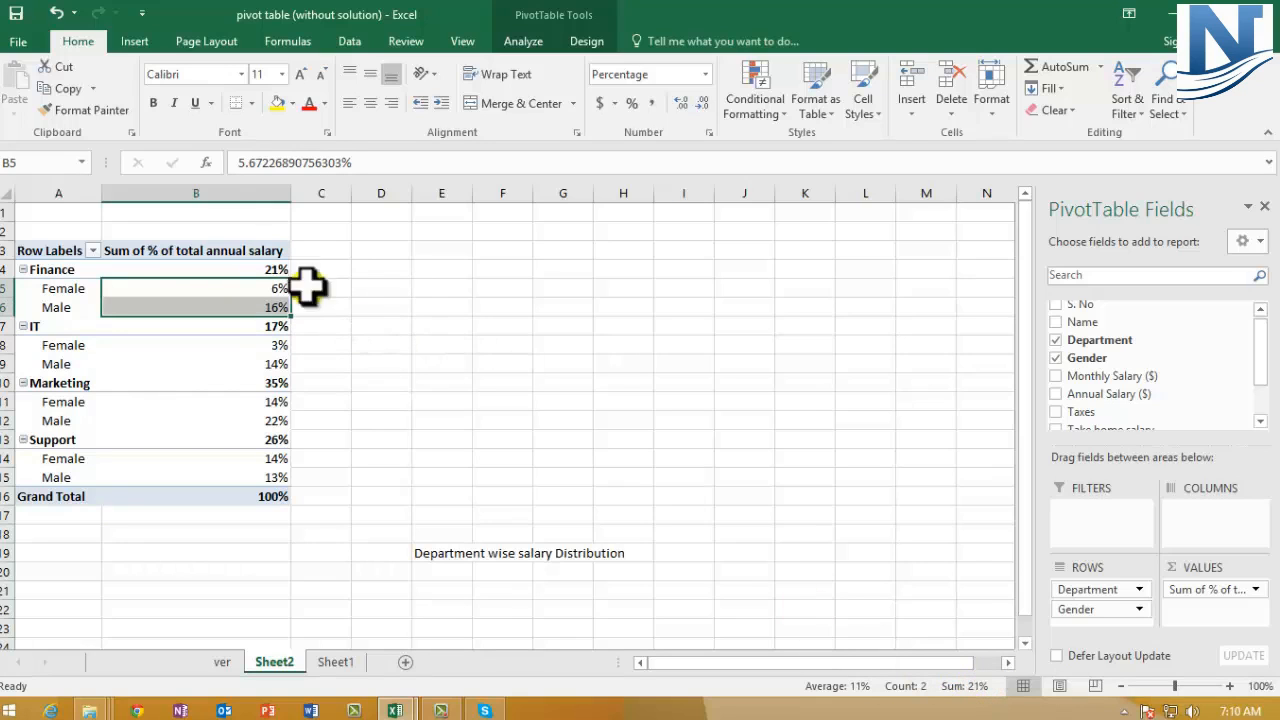
{"action": "left_click_drag", "start_coordinate": [8, 345], "coordinate": [8, 364]}
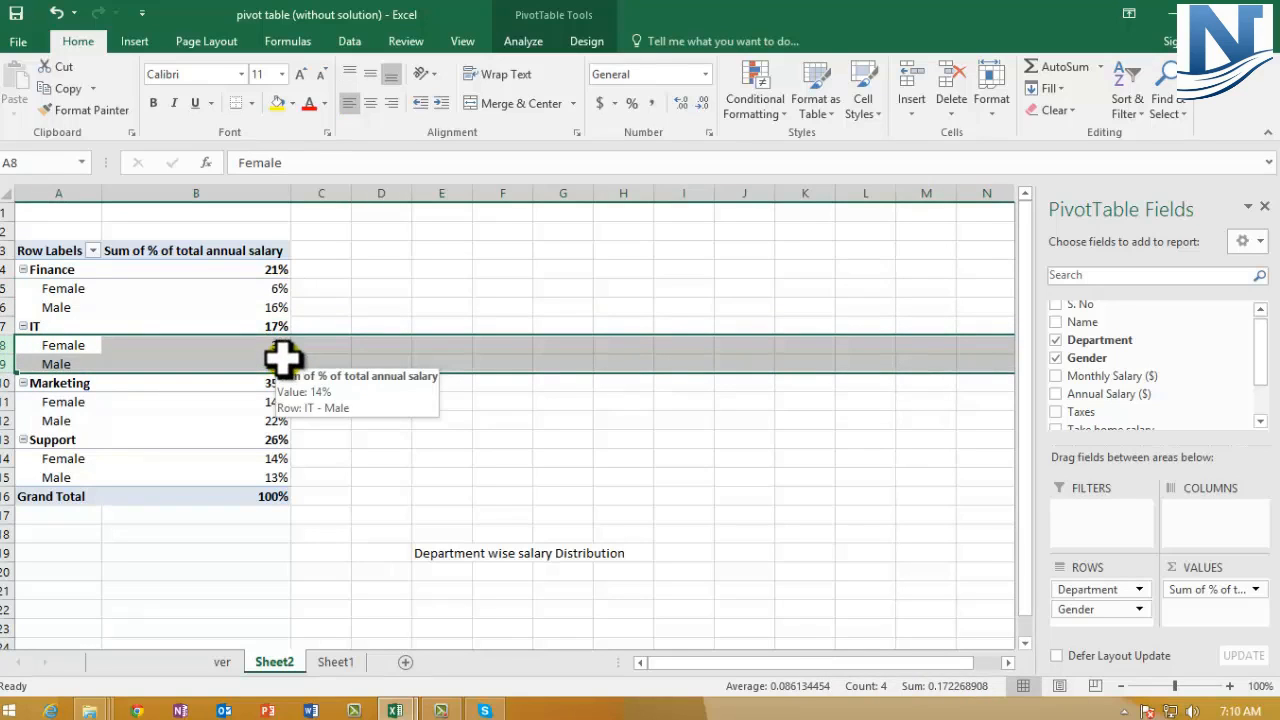
{"action": "left_click", "coordinate": [274, 322]}
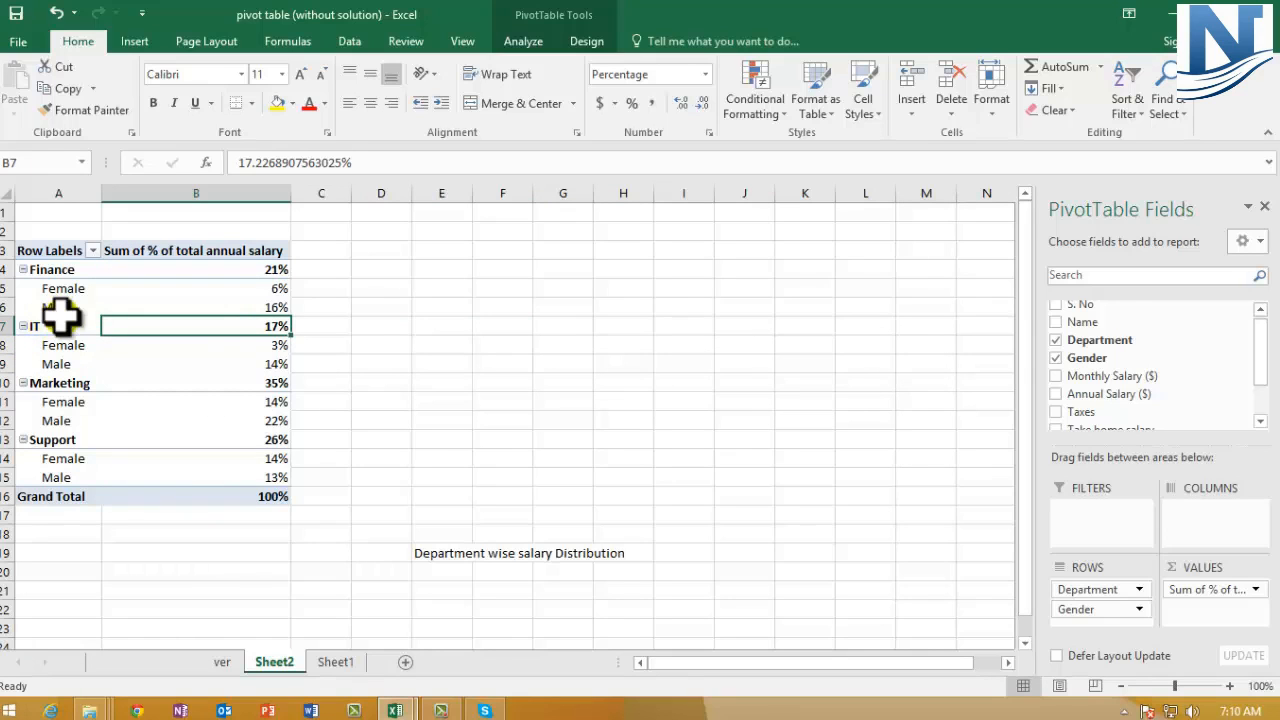
Step: Move the Gender field from the PivotTable's rows to its report filters
{"action": "left_click", "coordinate": [1056, 358]}
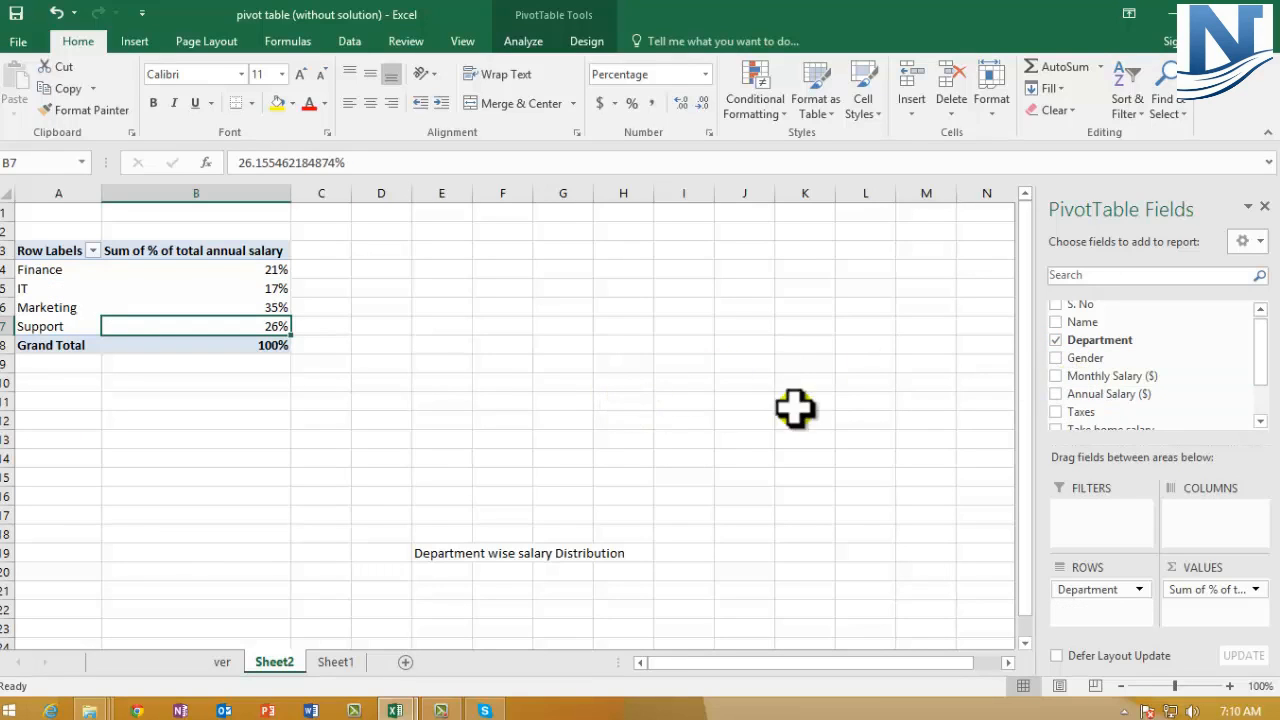
{"action": "left_click_drag", "start_coordinate": [1088, 359], "coordinate": [1095, 608]}
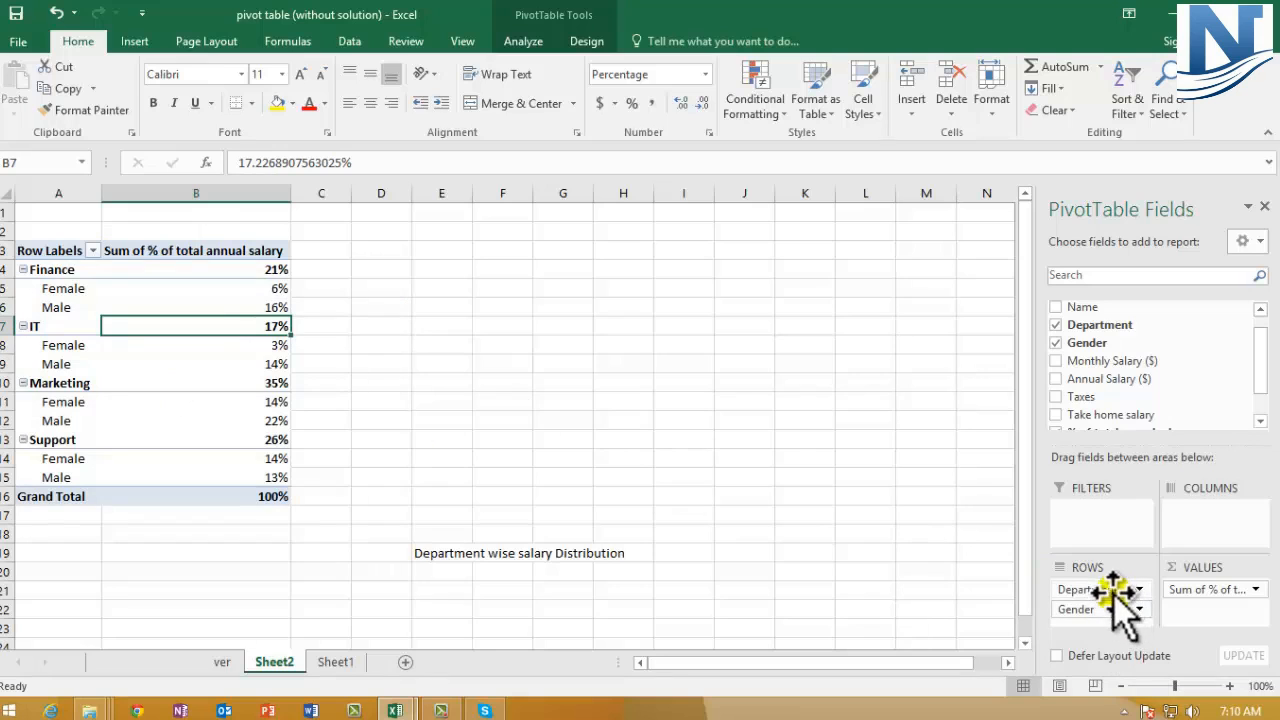
{"action": "left_click_drag", "start_coordinate": [1072, 612], "coordinate": [1106, 523]}
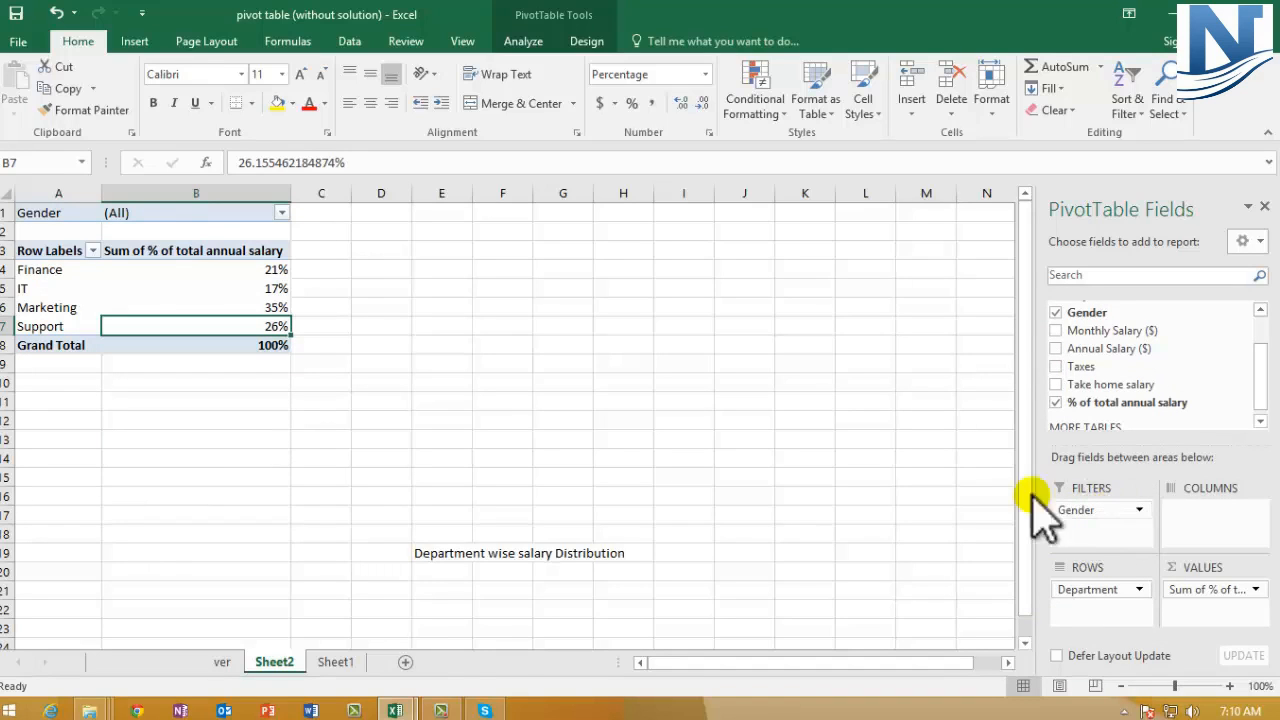
{"action": "left_click", "coordinate": [4, 212]}
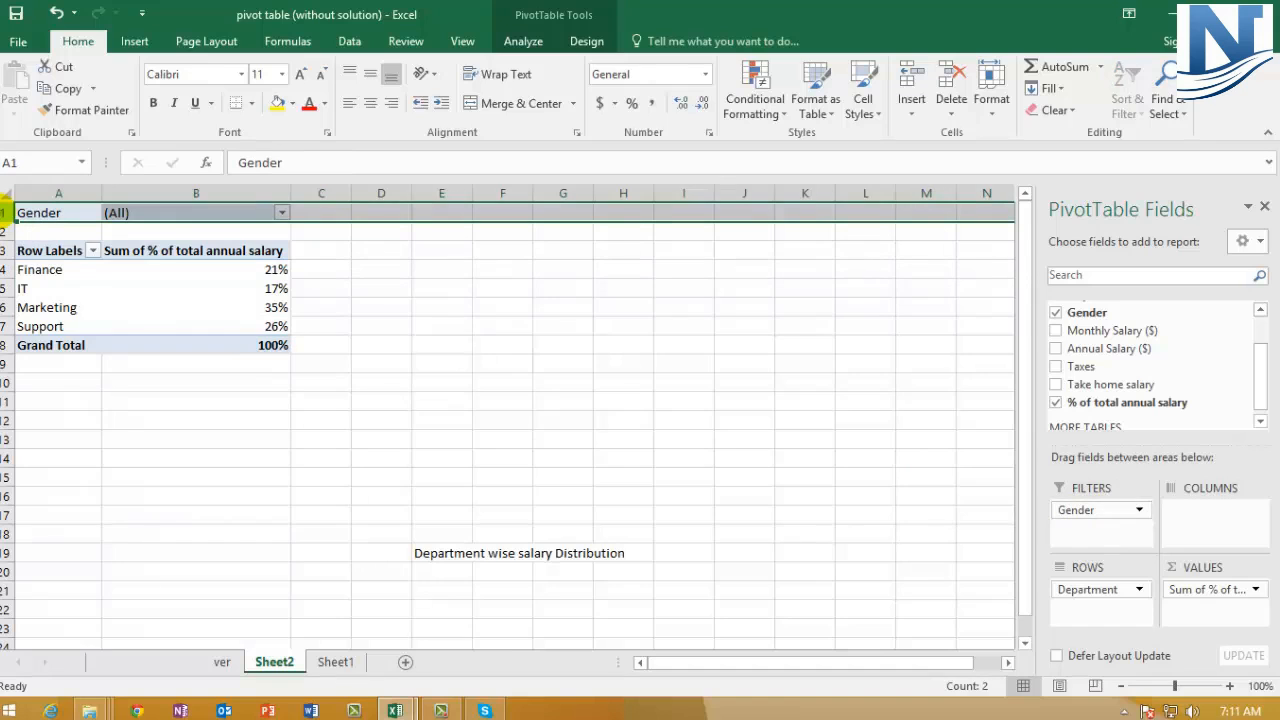
{"action": "left_click", "coordinate": [451, 266]}
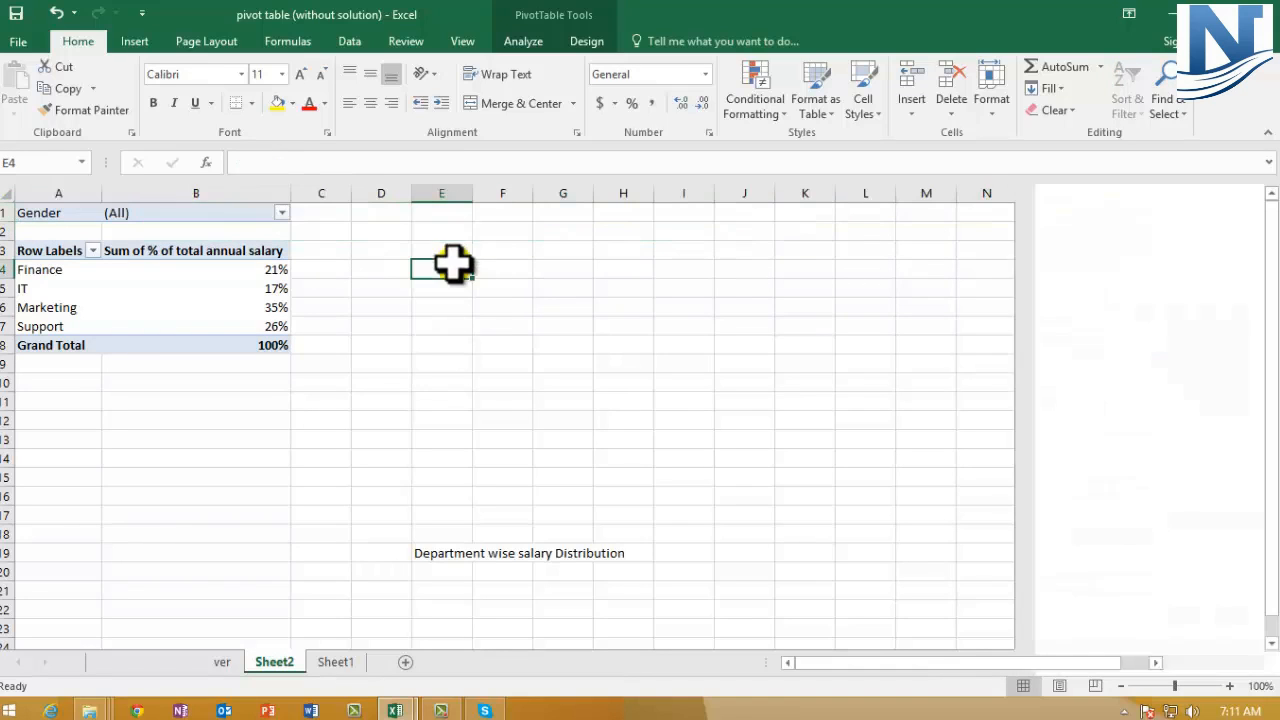
Step: Filter the PivotTable by Gender to Female and check each department's share of total annual salary
{"action": "left_click", "coordinate": [281, 213]}
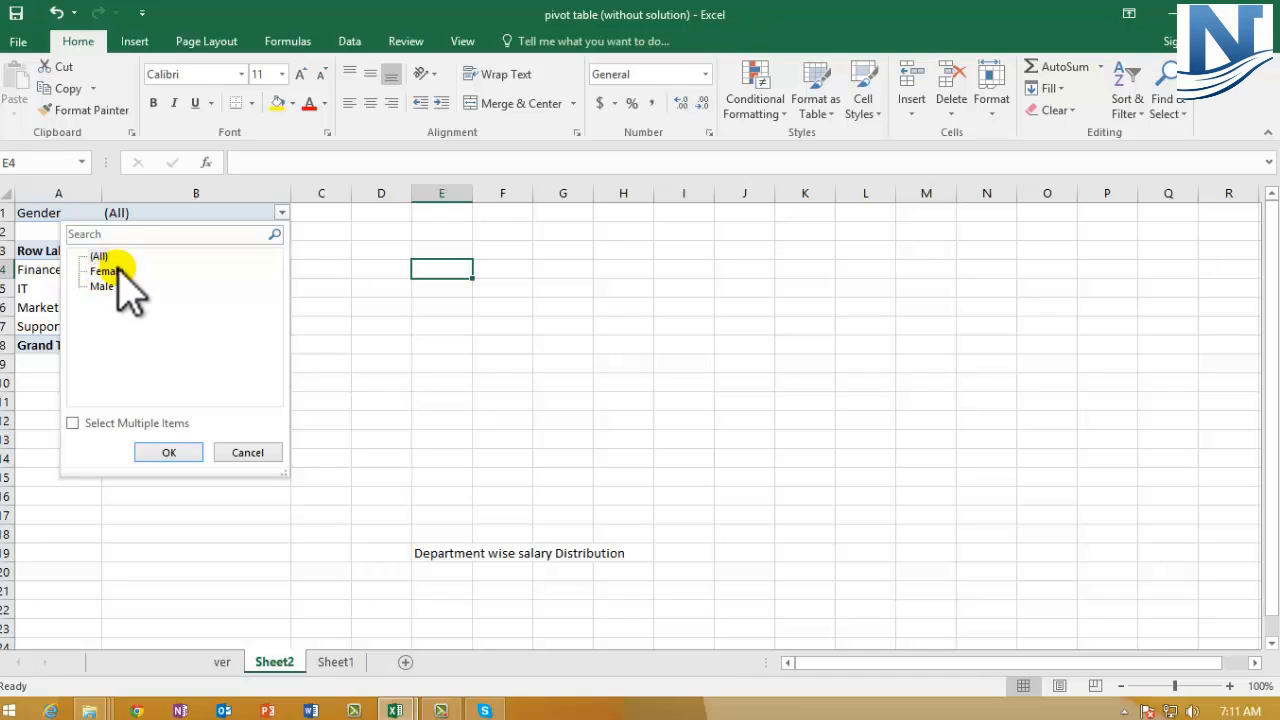
{"action": "left_click", "coordinate": [170, 453]}
{"action": "left_click", "coordinate": [385, 345]}
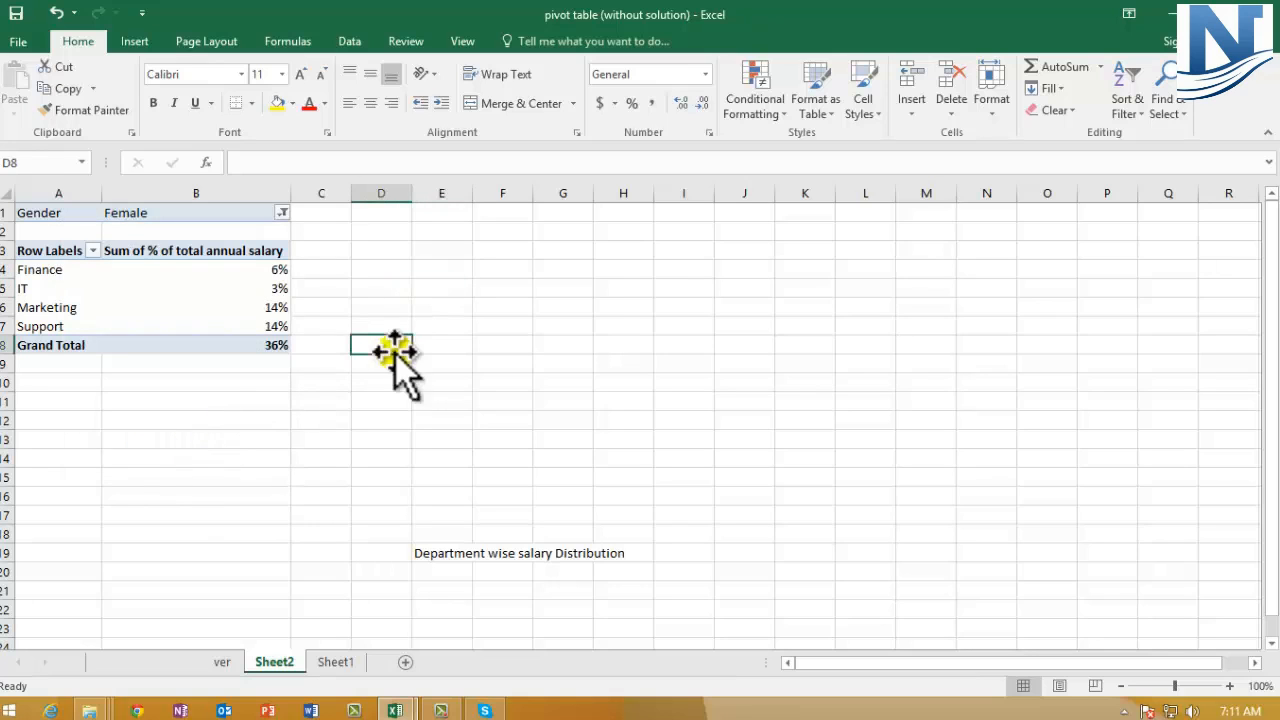
{"action": "left_click", "coordinate": [273, 265]}
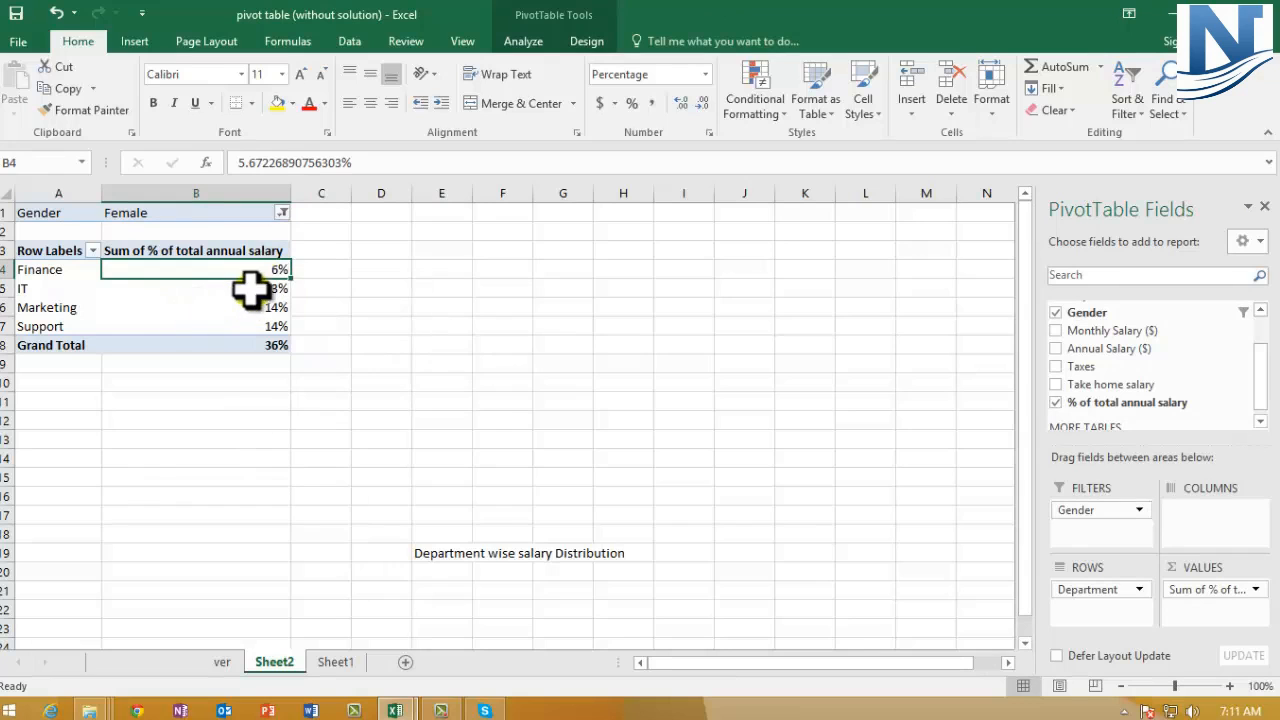
{"action": "left_click", "coordinate": [5, 288]}
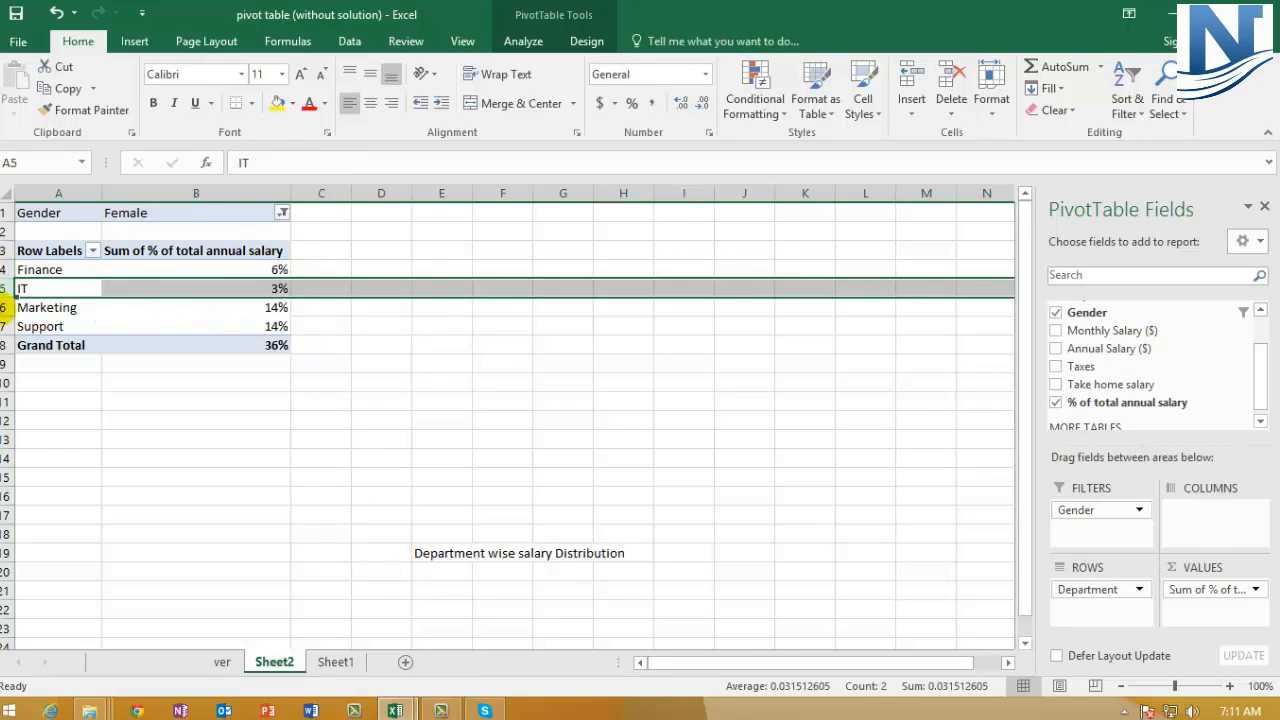
{"action": "left_click", "coordinate": [272, 322]}
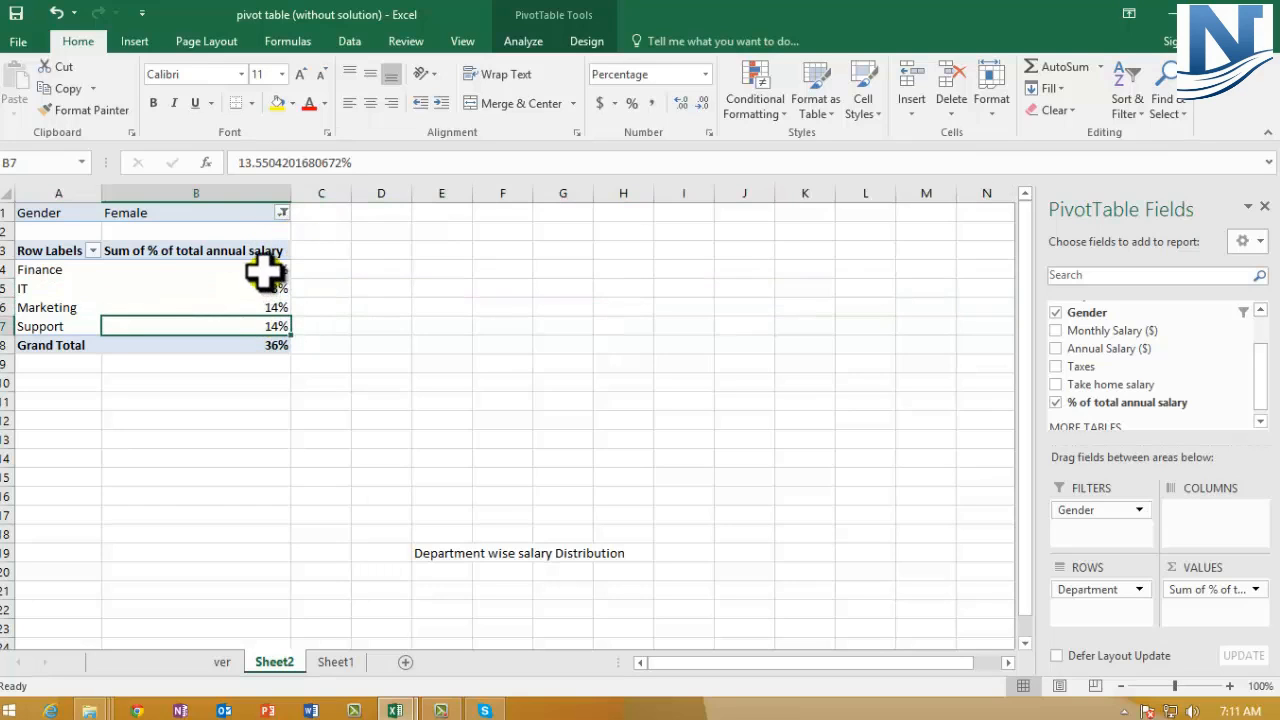
{"action": "left_click", "coordinate": [263, 270]}
Step: Set the PivotTable's Gender filter to Male and check the department shares and the grand total
{"action": "left_click", "coordinate": [283, 212]}
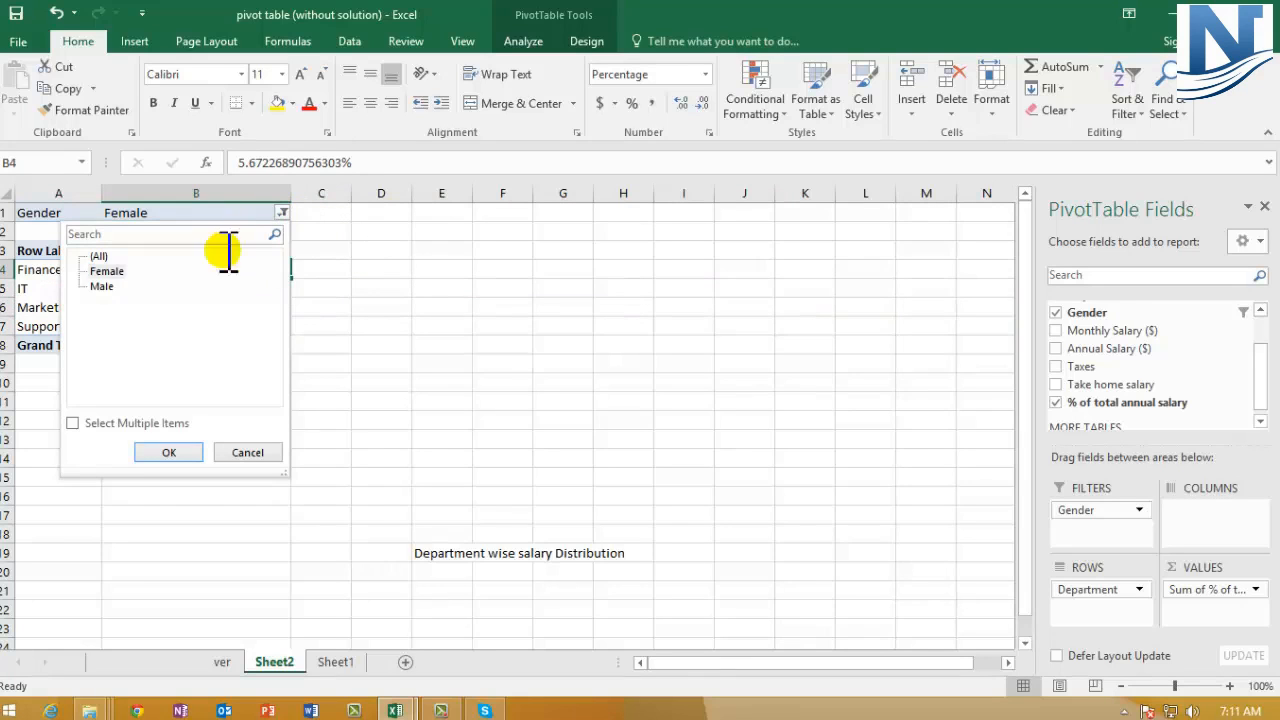
{"action": "left_click", "coordinate": [110, 288]}
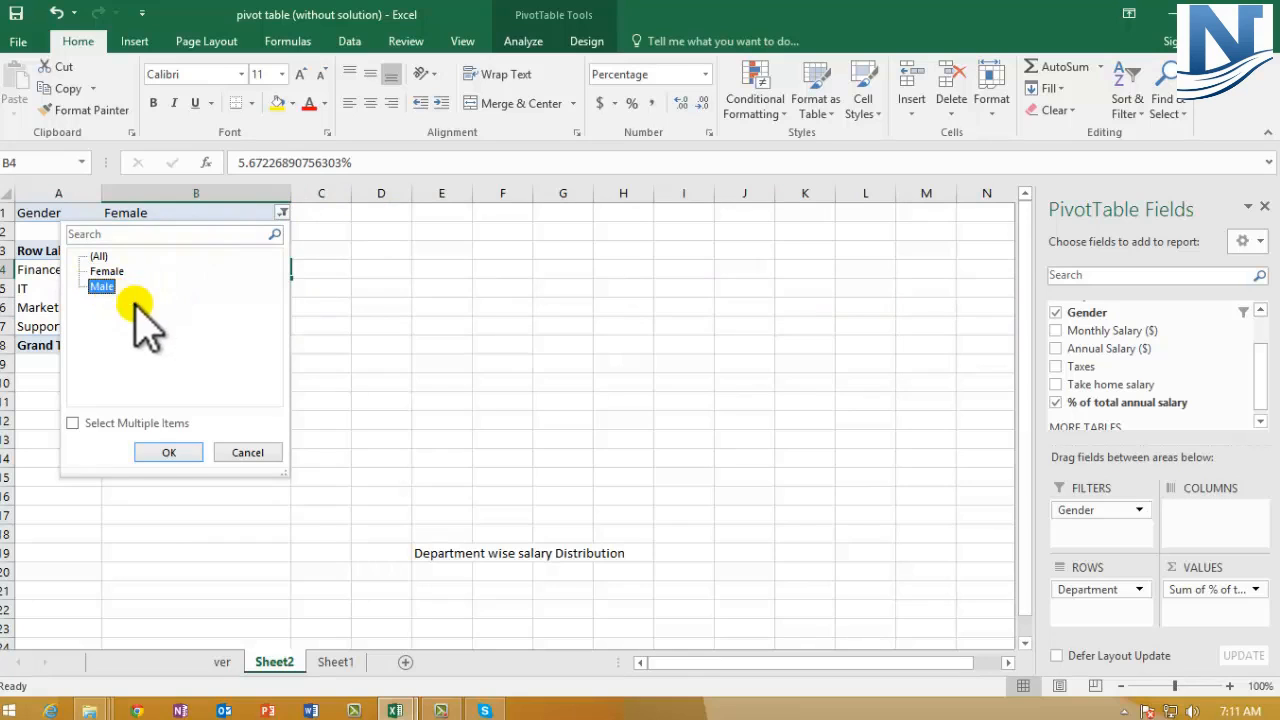
{"action": "left_click", "coordinate": [169, 452]}
{"action": "left_click", "coordinate": [358, 302]}
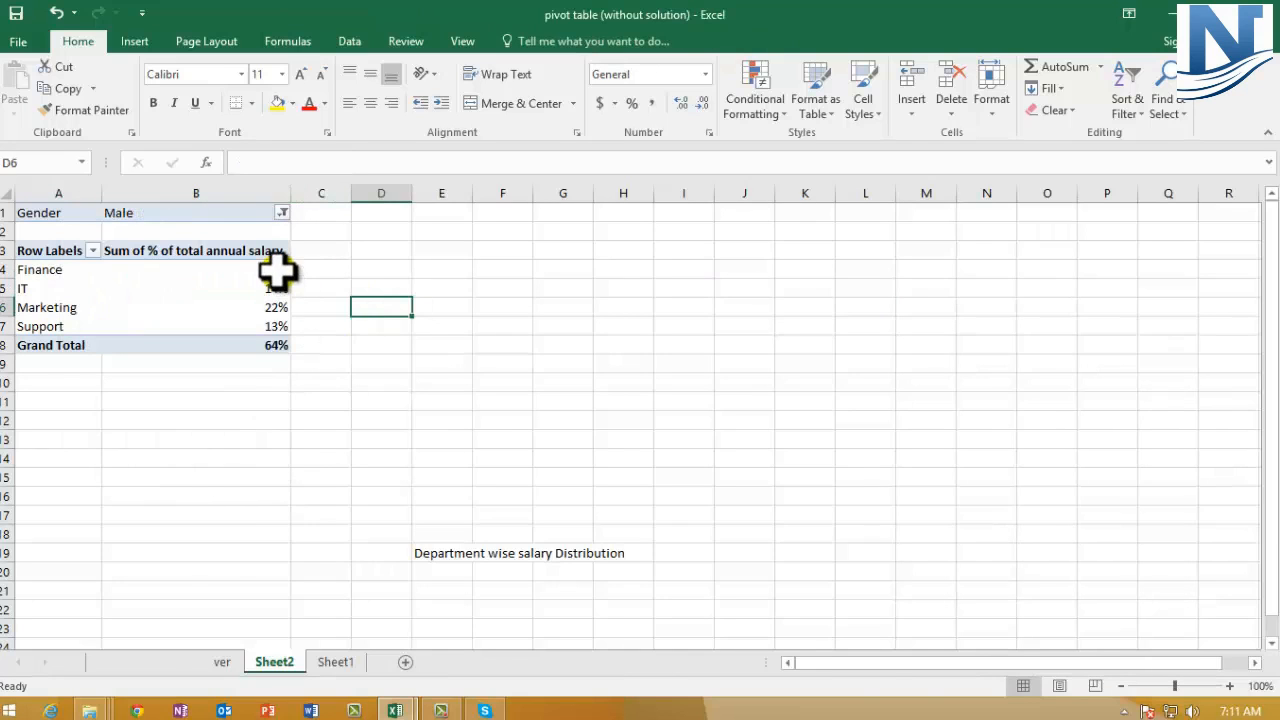
{"action": "left_click_drag", "start_coordinate": [271, 268], "coordinate": [271, 325]}
{"action": "left_click", "coordinate": [268, 345]}
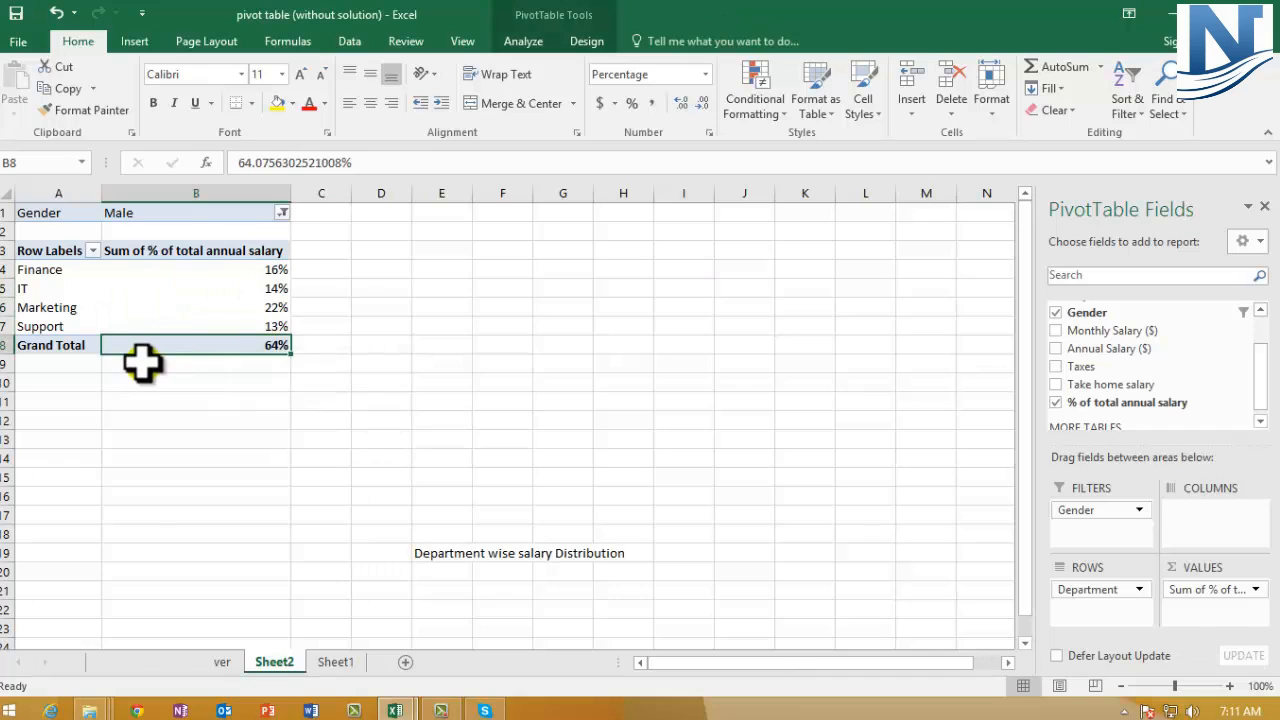
{"action": "left_click", "coordinate": [8, 345]}
{"action": "left_click", "coordinate": [337, 398]}
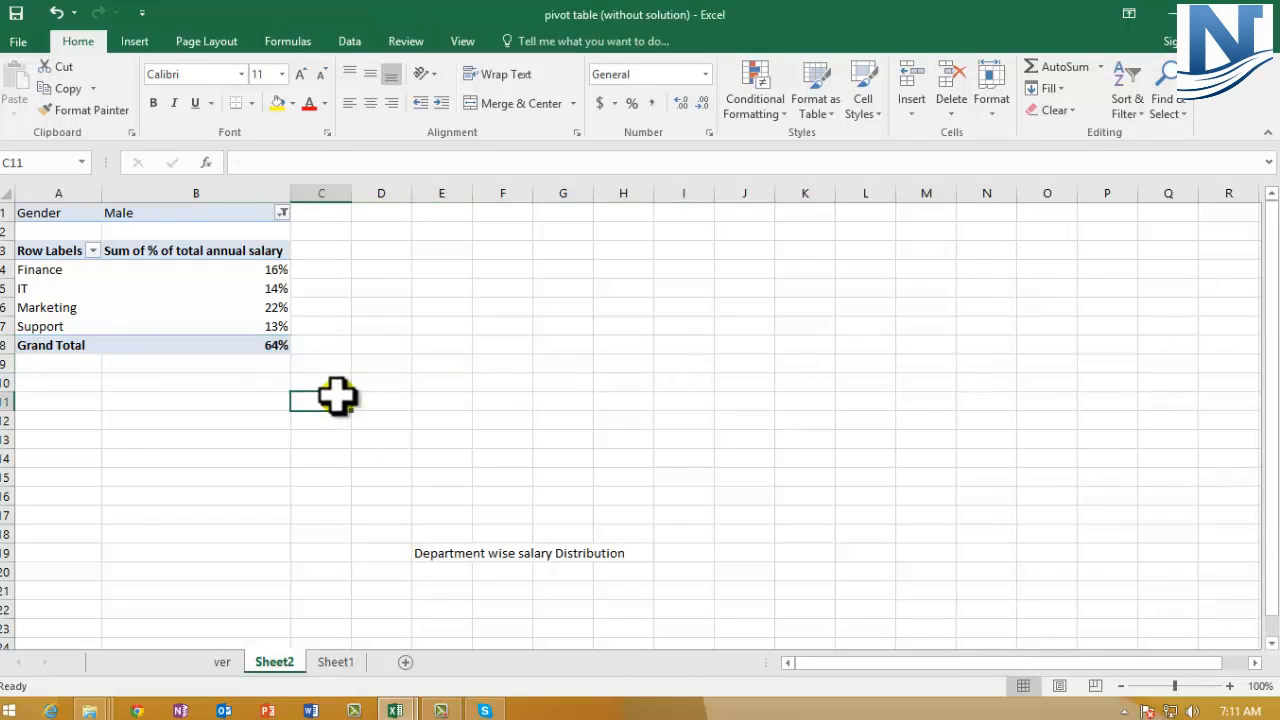